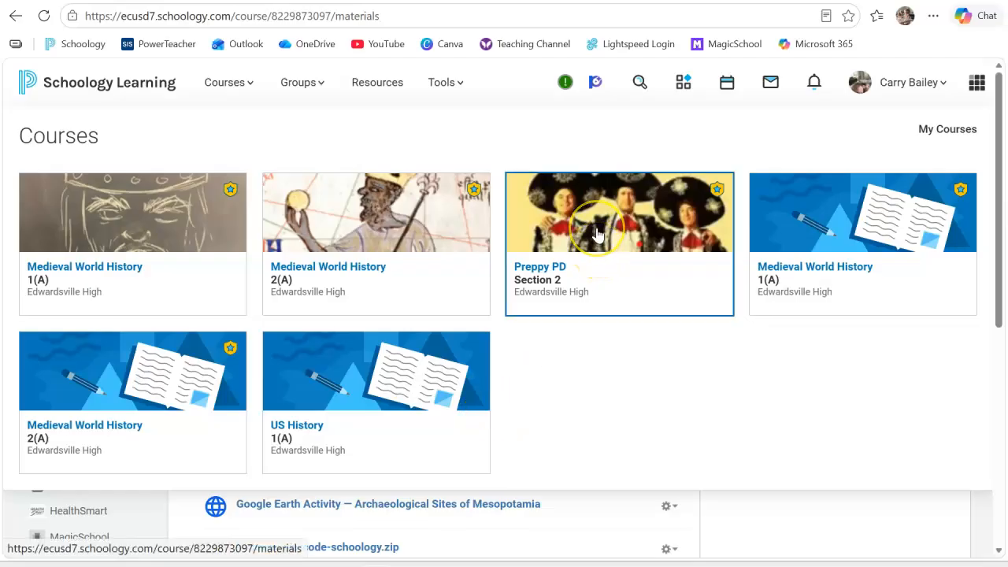
Step: Open the Preppy PD Section 2 course's materials
{"action": "left_click", "coordinate": [579, 376]}
{"action": "left_click", "coordinate": [603, 260]}
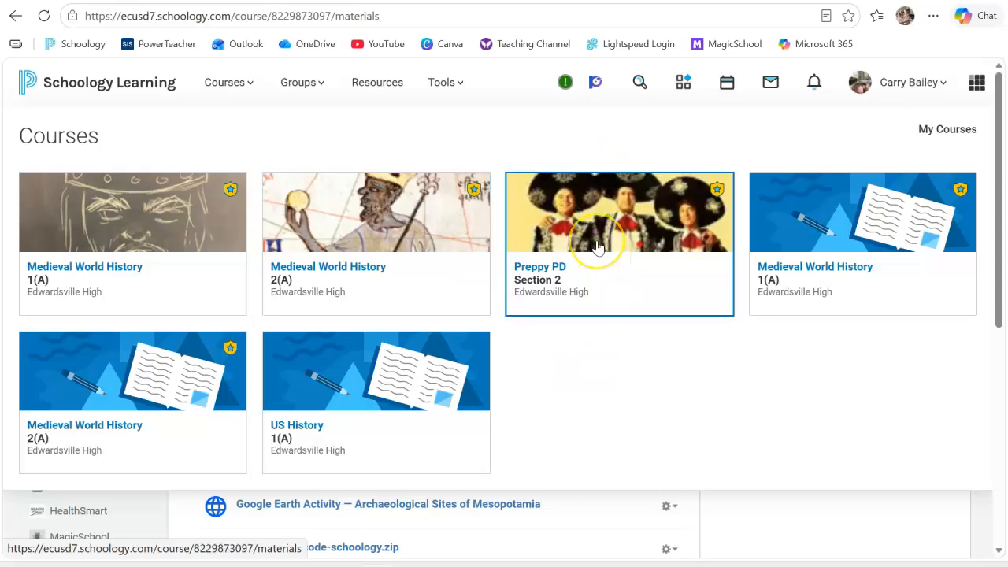
{"action": "left_click", "coordinate": [597, 245]}
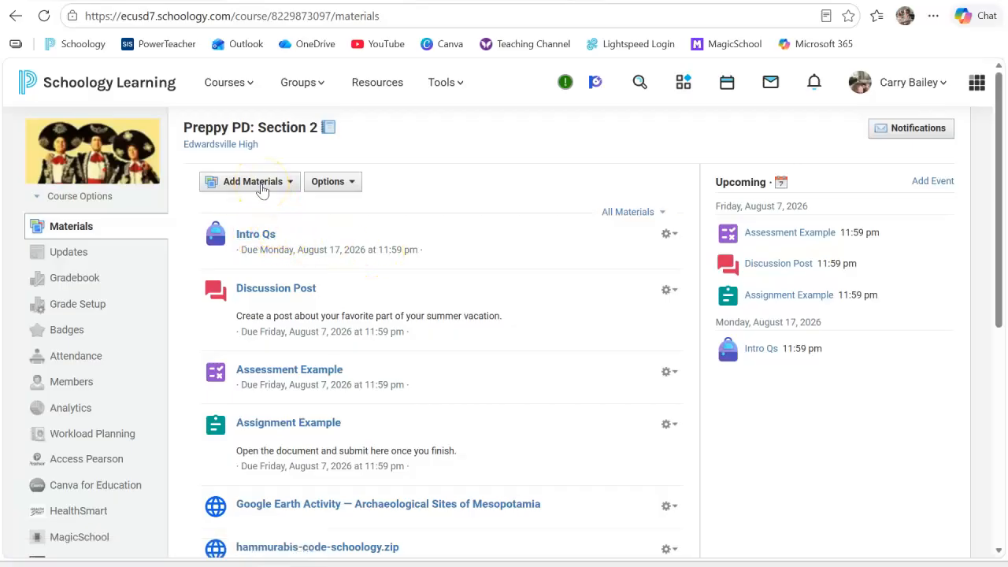
{"action": "left_click", "coordinate": [263, 192]}
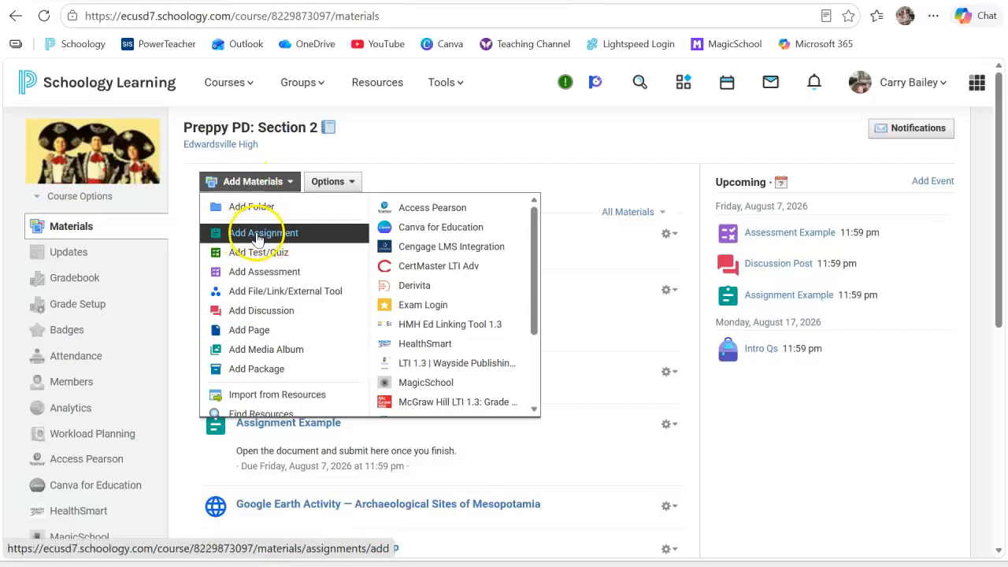
{"action": "left_click", "coordinate": [257, 239]}
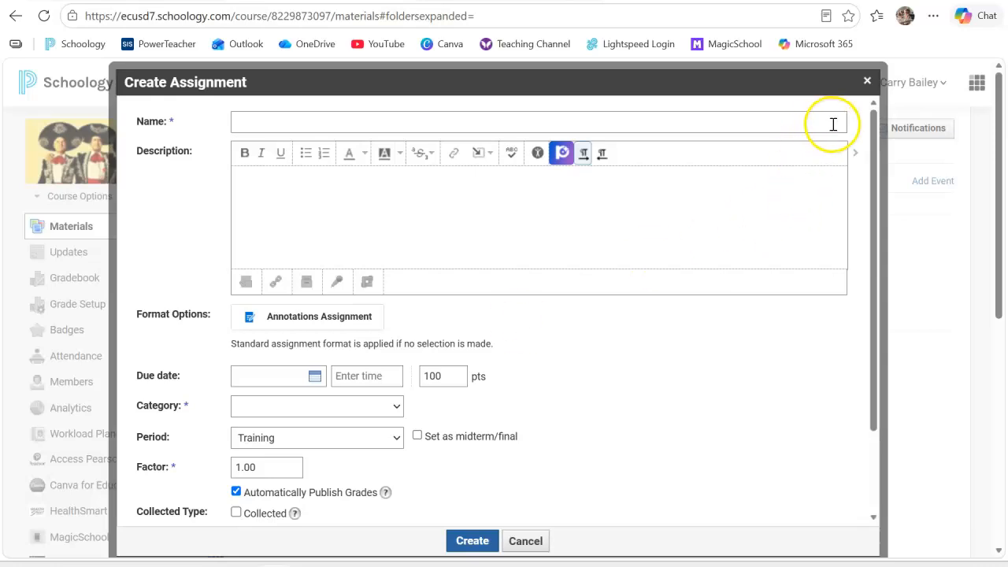
{"action": "left_click", "coordinate": [867, 81]}
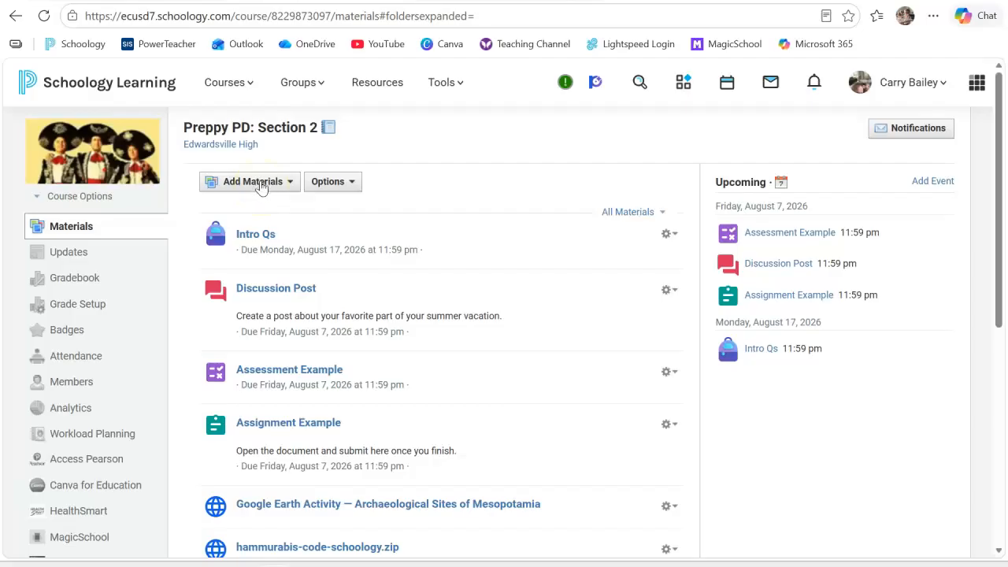
Step: Start a new Microsoft Education assignment from the course's added materials
{"action": "left_click", "coordinate": [262, 183]}
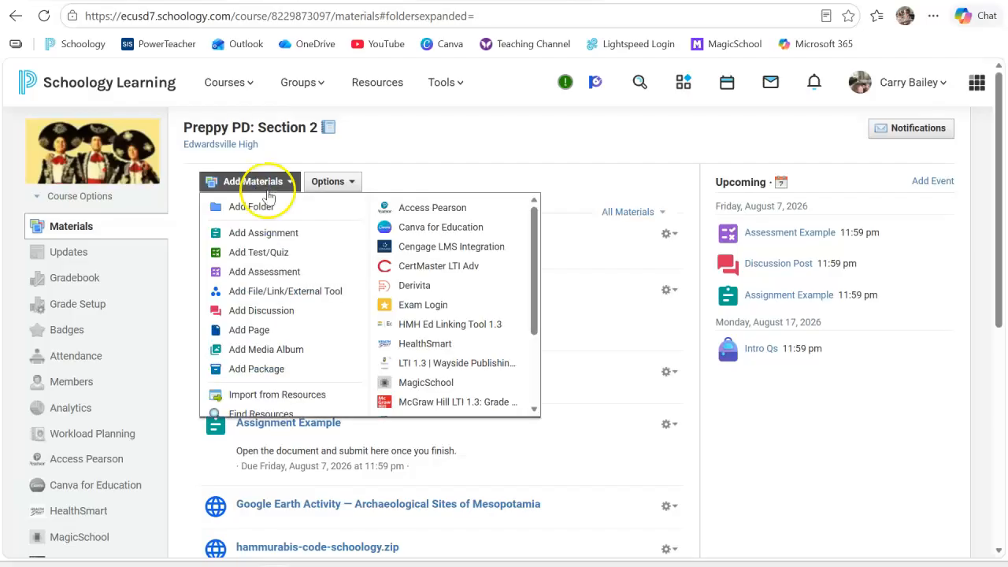
{"action": "left_click_drag", "start_coordinate": [536, 297], "coordinate": [532, 347]}
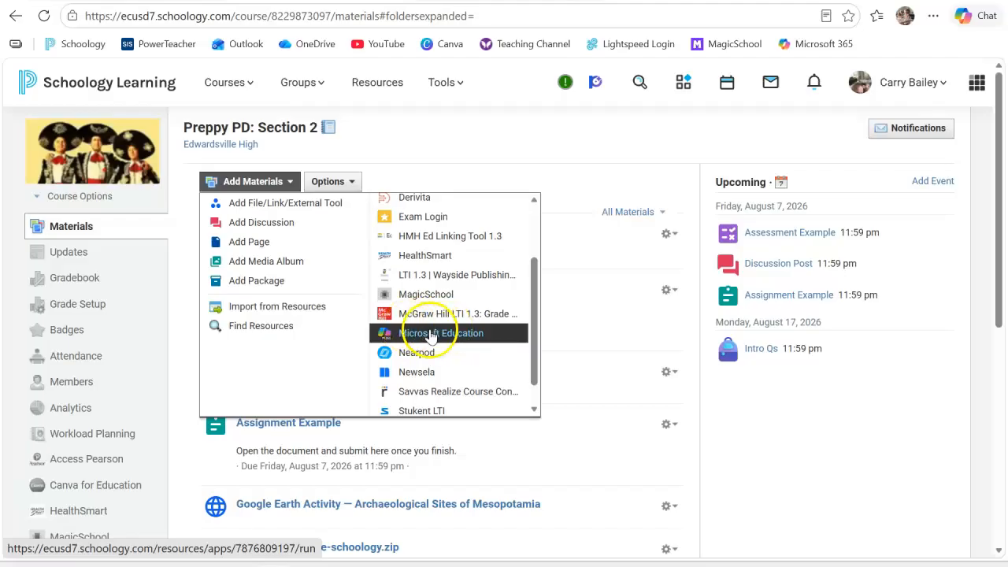
{"action": "left_click", "coordinate": [443, 334]}
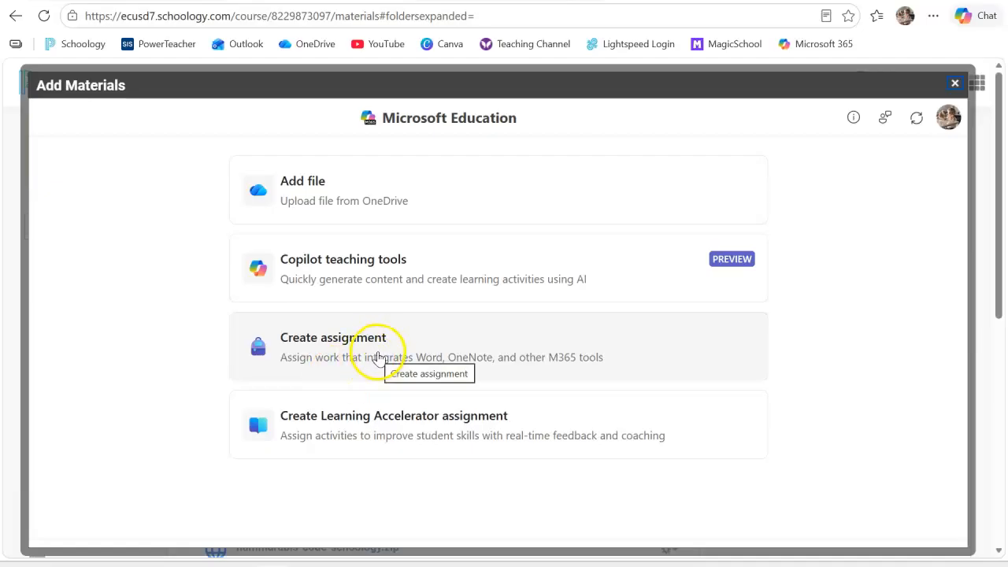
{"action": "left_click", "coordinate": [379, 355]}
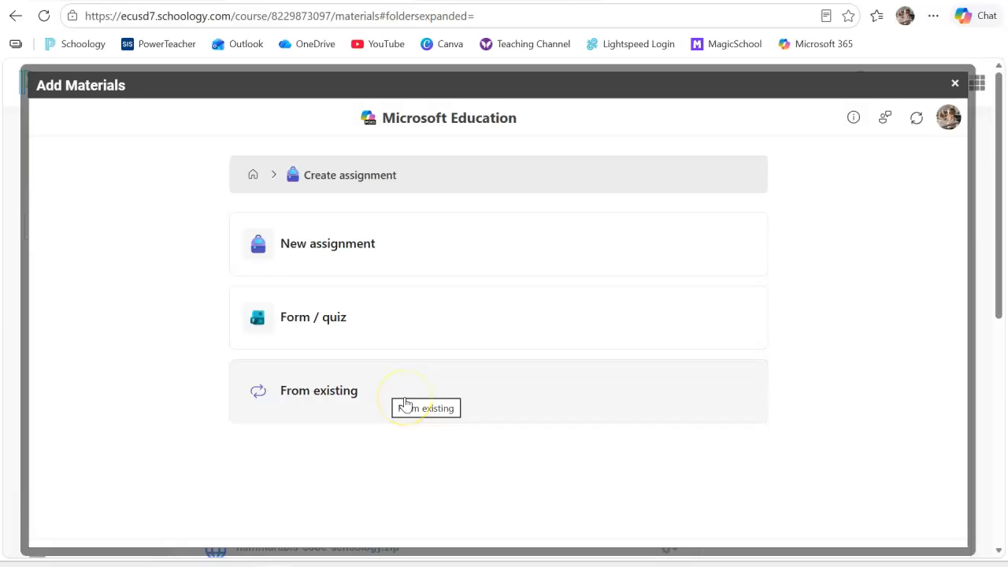
{"action": "left_click", "coordinate": [501, 386]}
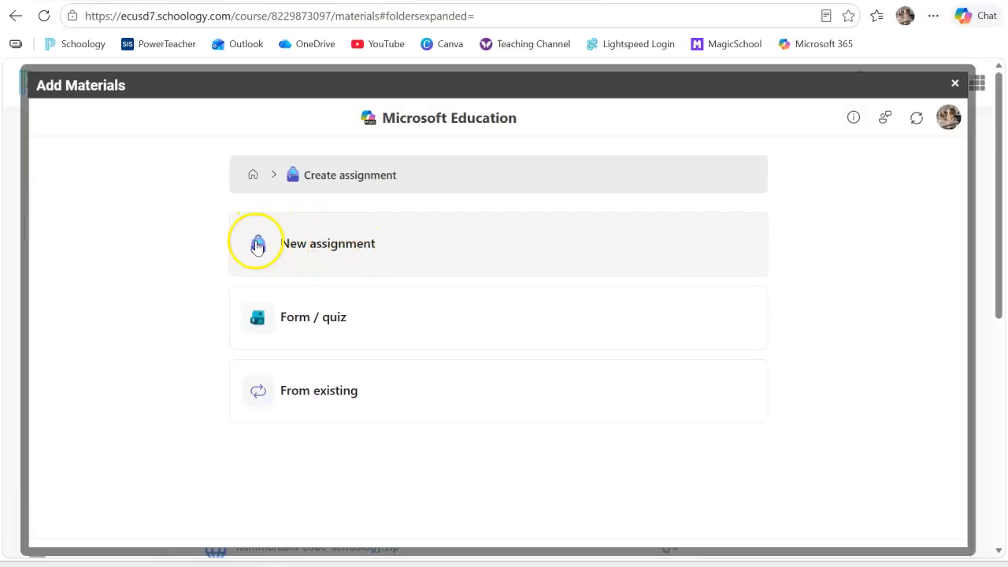
{"action": "left_click", "coordinate": [315, 249]}
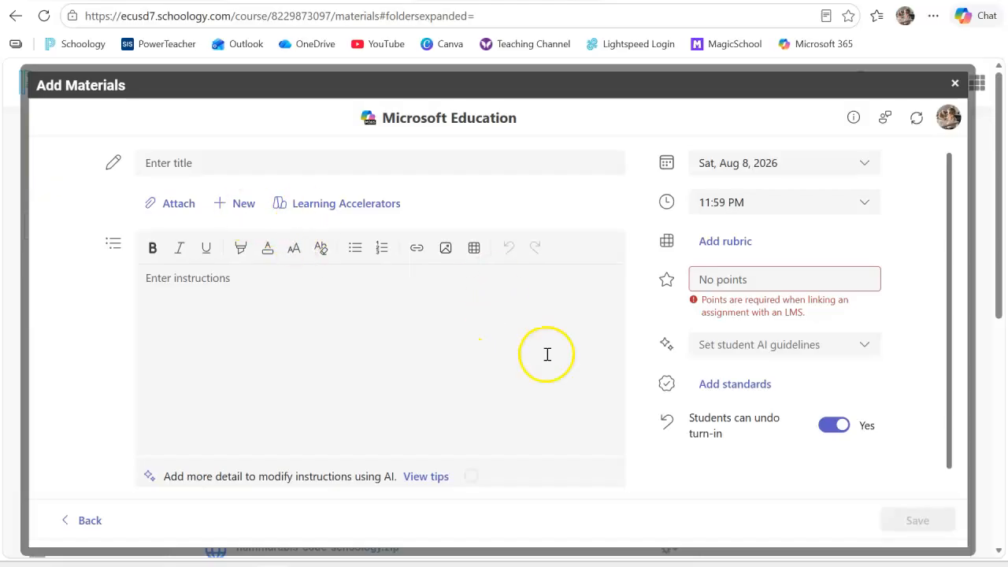
Step: Title the new assignment "Intro Qs"
{"action": "left_click", "coordinate": [190, 162]}
{"action": "type", "text": "Intr"}
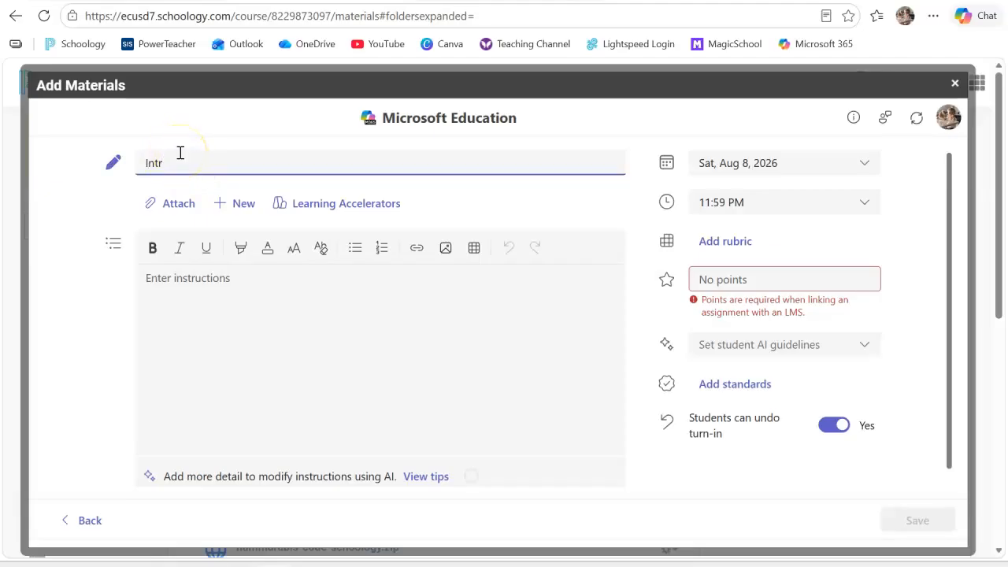
{"action": "type", "text": "o Qs"}
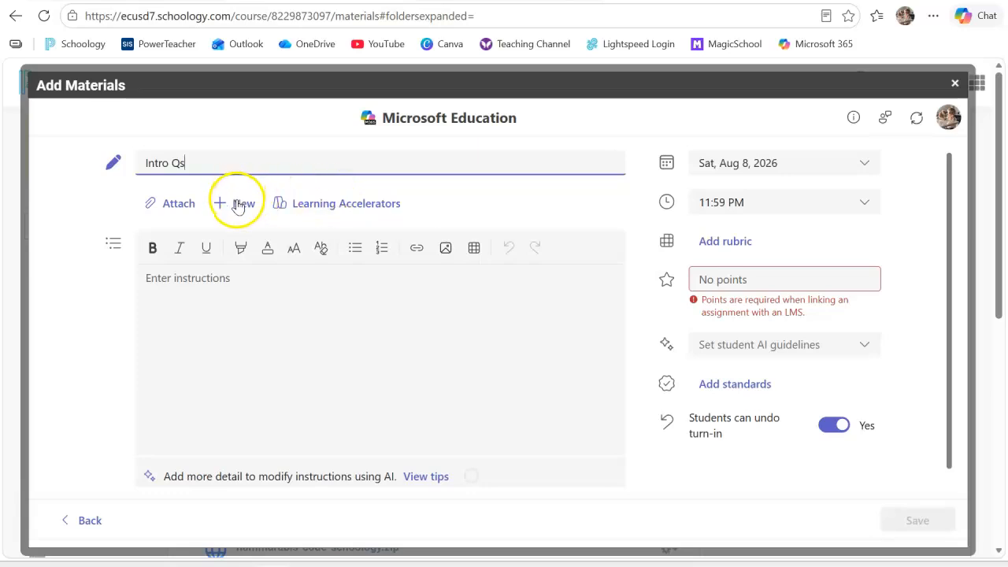
Step: Attach the Word document Ancient Intro Qs from the OneDrive cloud files to the assignment
{"action": "left_click", "coordinate": [178, 205]}
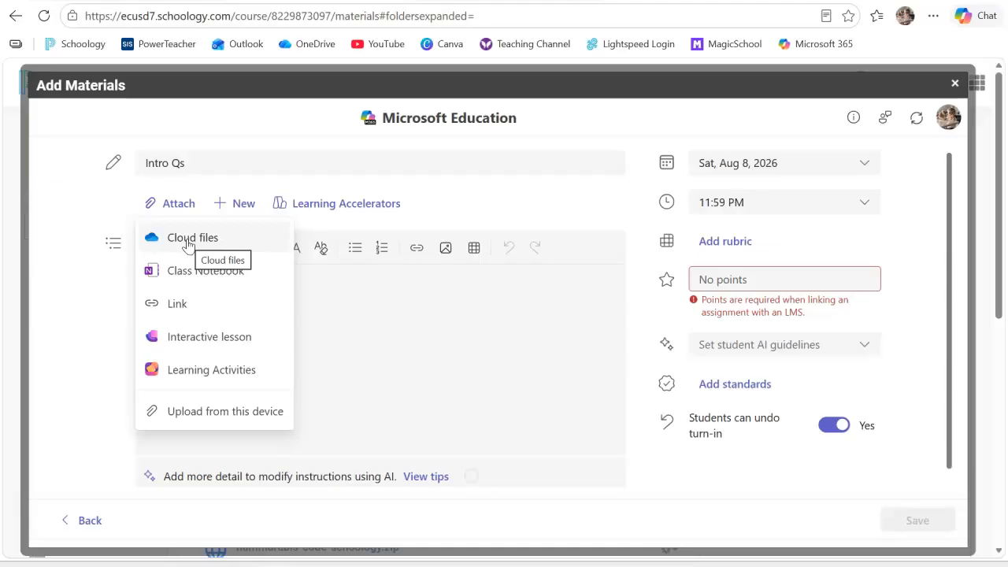
{"action": "left_click", "coordinate": [183, 242]}
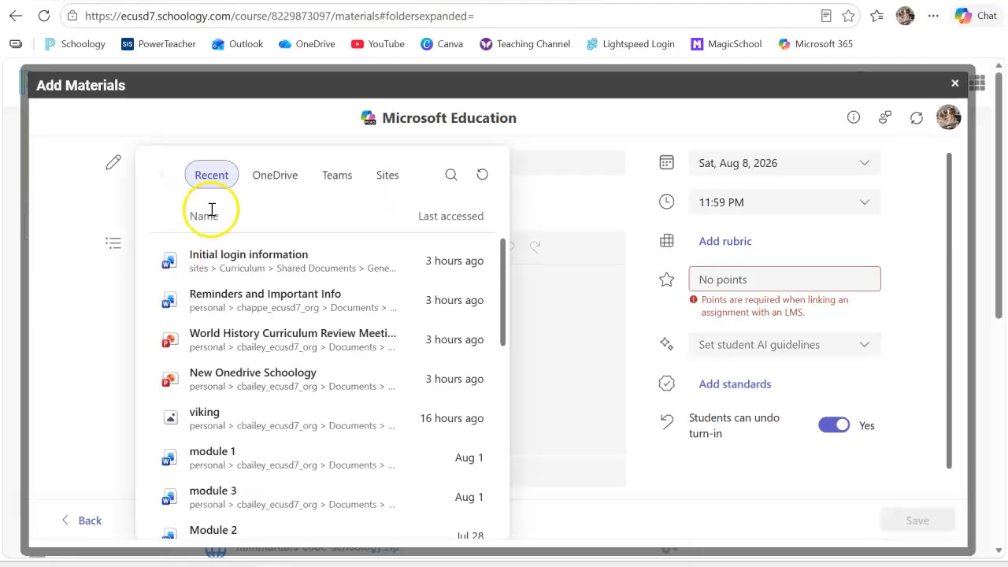
{"action": "left_click", "coordinate": [274, 177]}
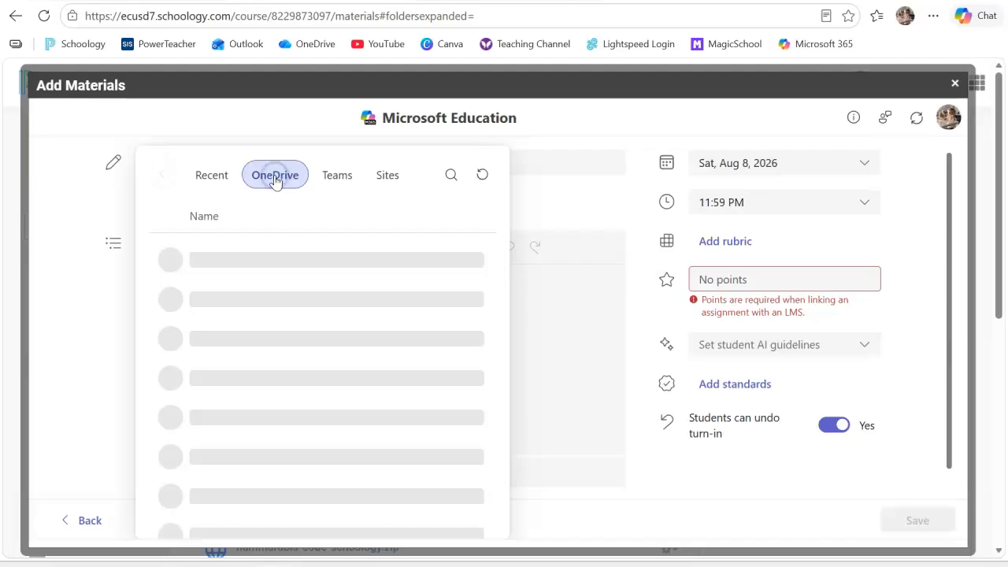
{"action": "left_click", "coordinate": [256, 298]}
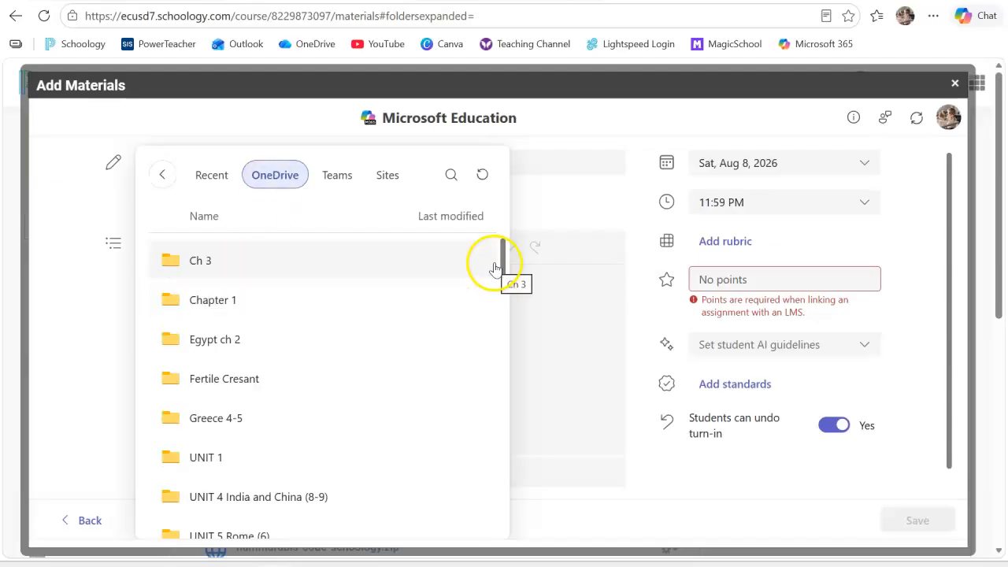
{"action": "left_click_drag", "start_coordinate": [502, 256], "coordinate": [504, 351]}
{"action": "left_click", "coordinate": [260, 386]}
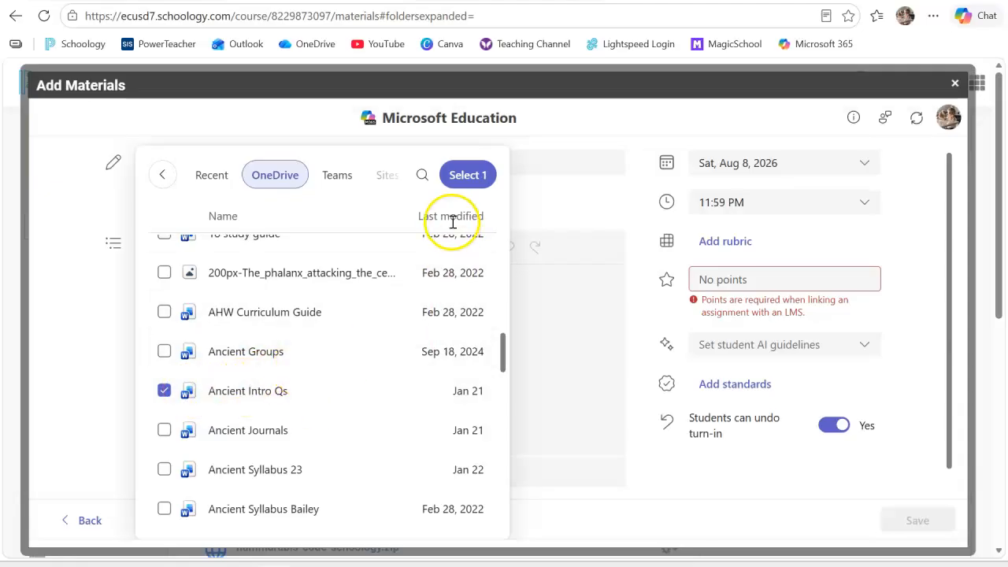
{"action": "left_click", "coordinate": [465, 177]}
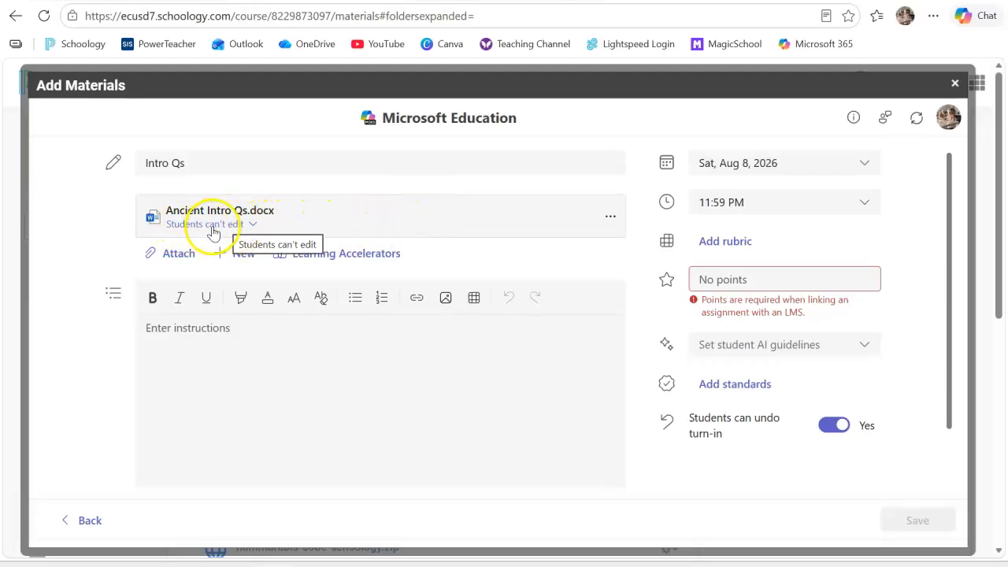
Step: Set the attached Ancient Intro Qs.docx so that students edit their own copy
{"action": "left_click", "coordinate": [254, 224]}
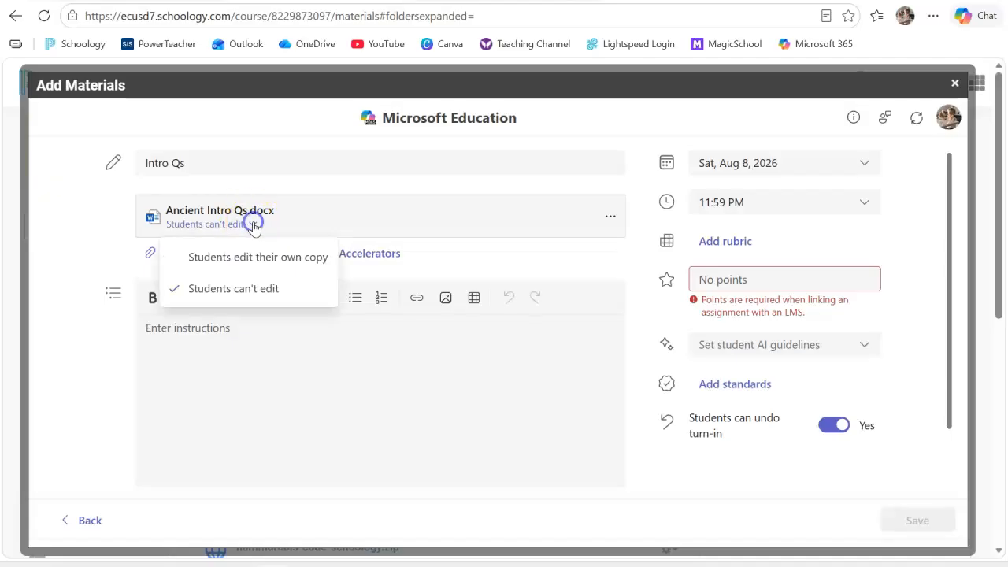
{"action": "left_click", "coordinate": [227, 260]}
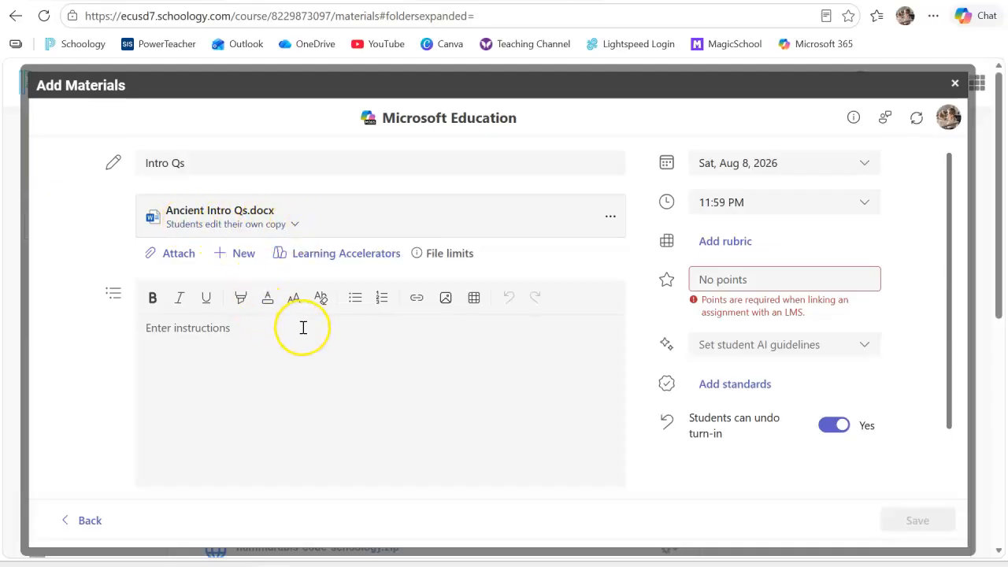
{"action": "left_click", "coordinate": [265, 339]}
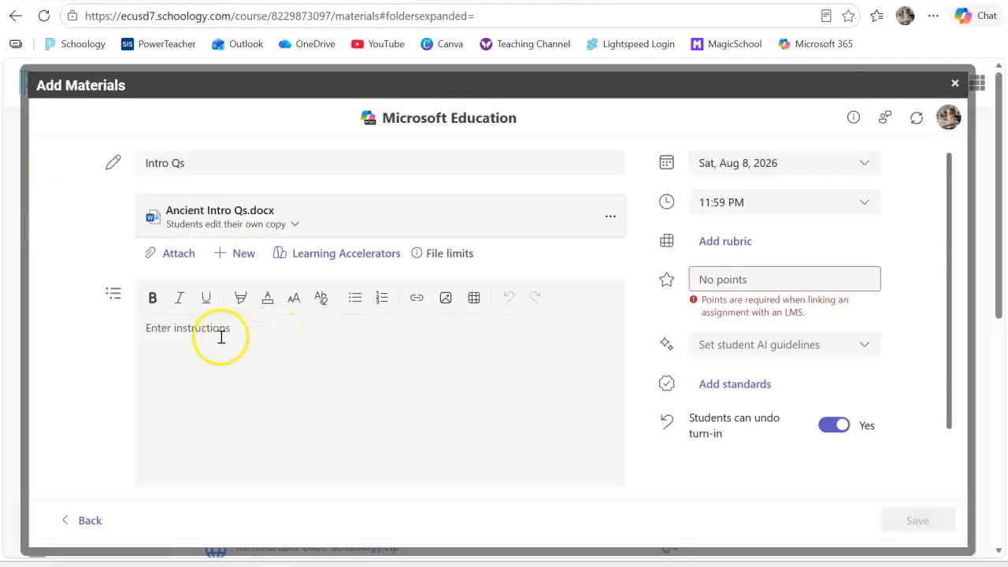
Step: Set the assignment's due date to Mon, Aug 10, 2026
{"action": "left_click", "coordinate": [825, 163]}
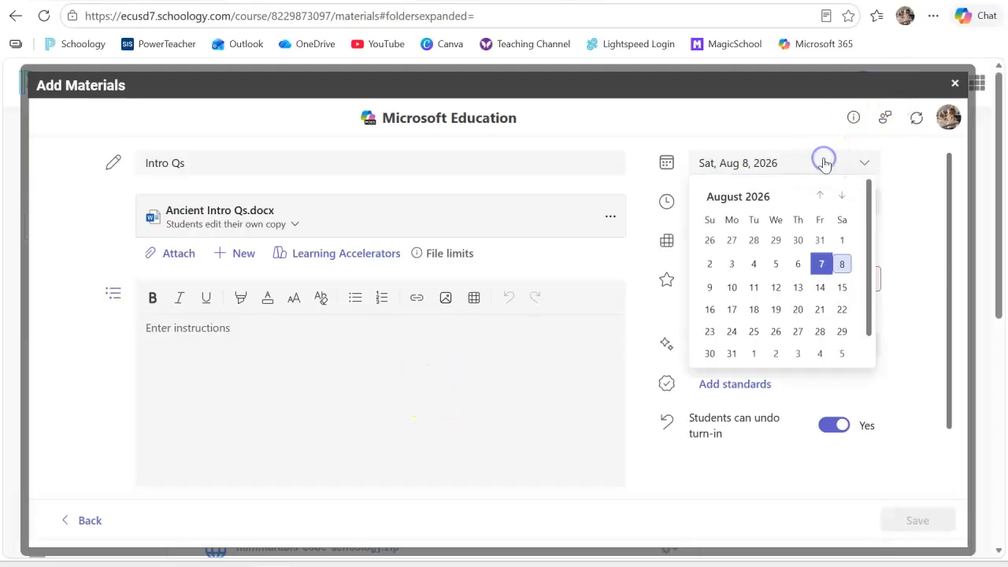
{"action": "left_click", "coordinate": [732, 287]}
{"action": "left_click_drag", "start_coordinate": [948, 235], "coordinate": [948, 201]}
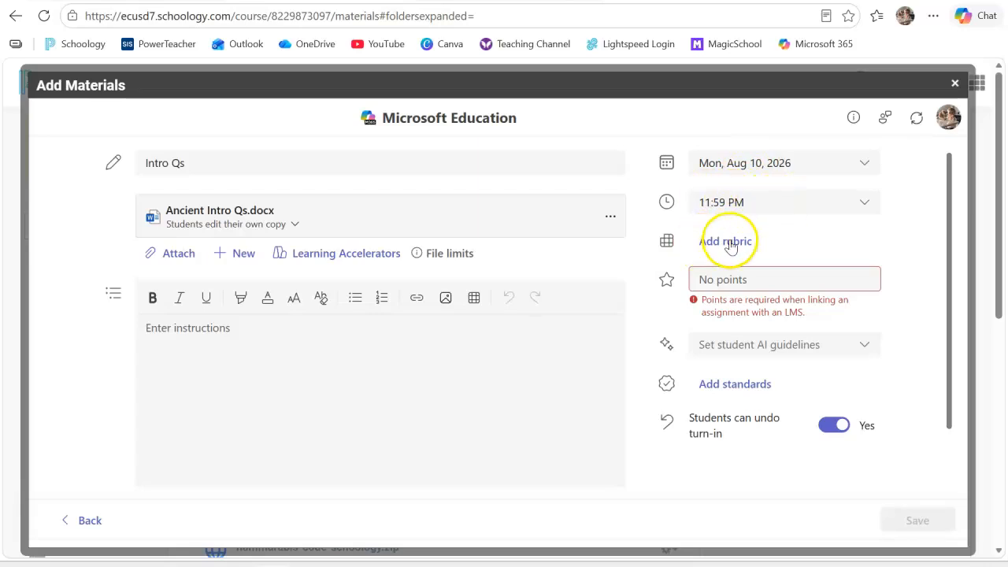
Step: Set the assignment to 10 points and its student AI guidelines to "AI use for editing only"
{"action": "left_click", "coordinate": [718, 277]}
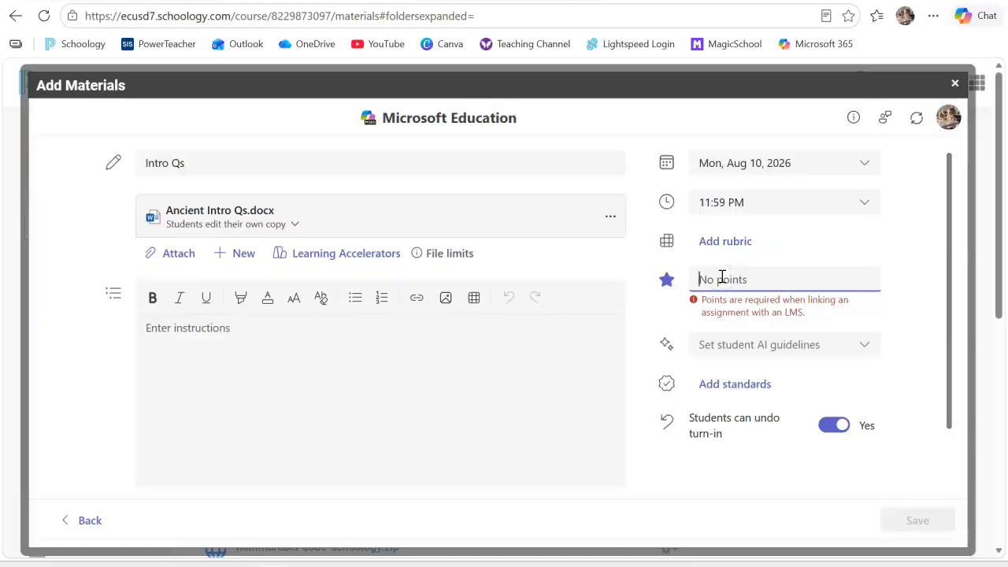
{"action": "type", "text": "10"}
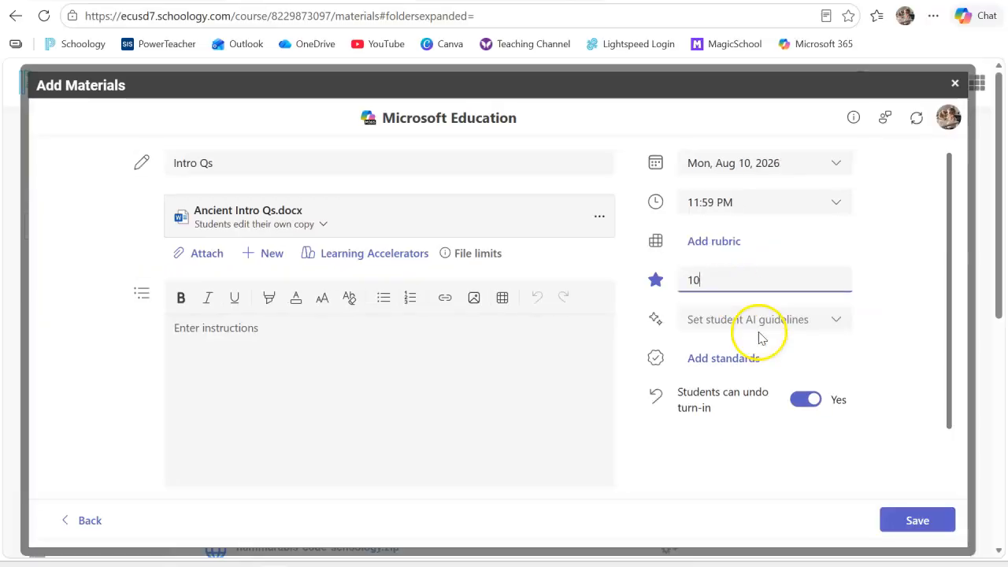
{"action": "left_click", "coordinate": [780, 323]}
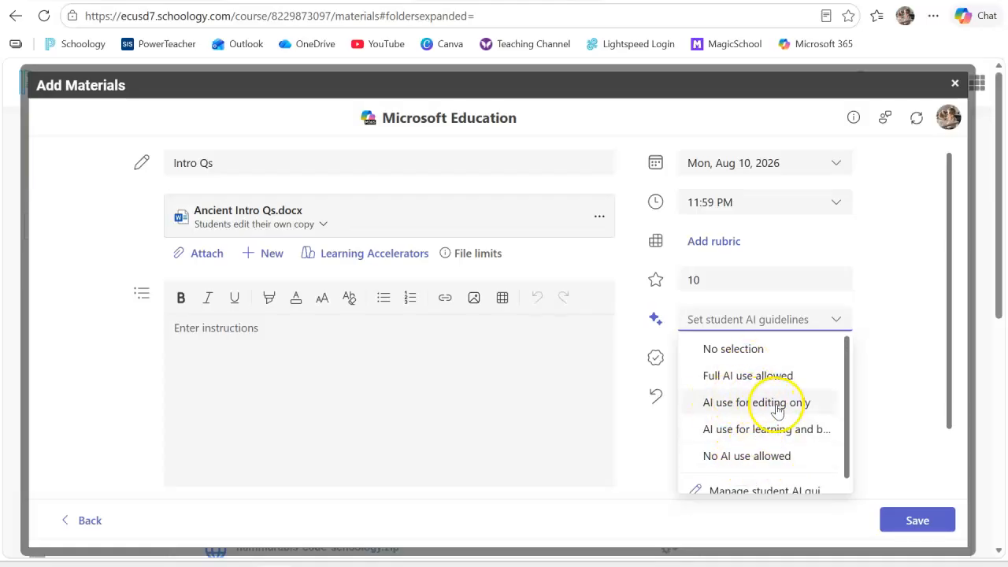
{"action": "left_click", "coordinate": [731, 404]}
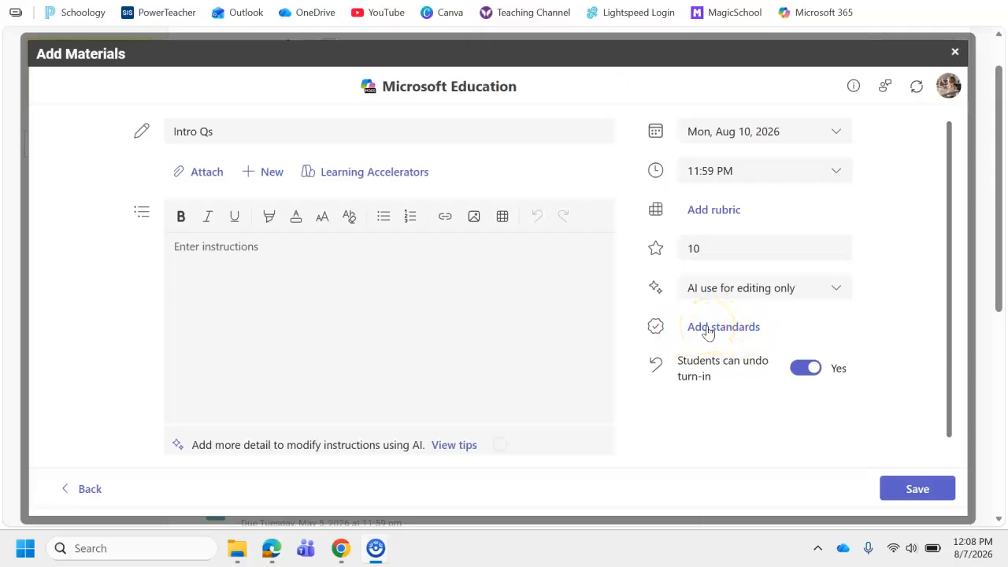
{"action": "left_click", "coordinate": [713, 329]}
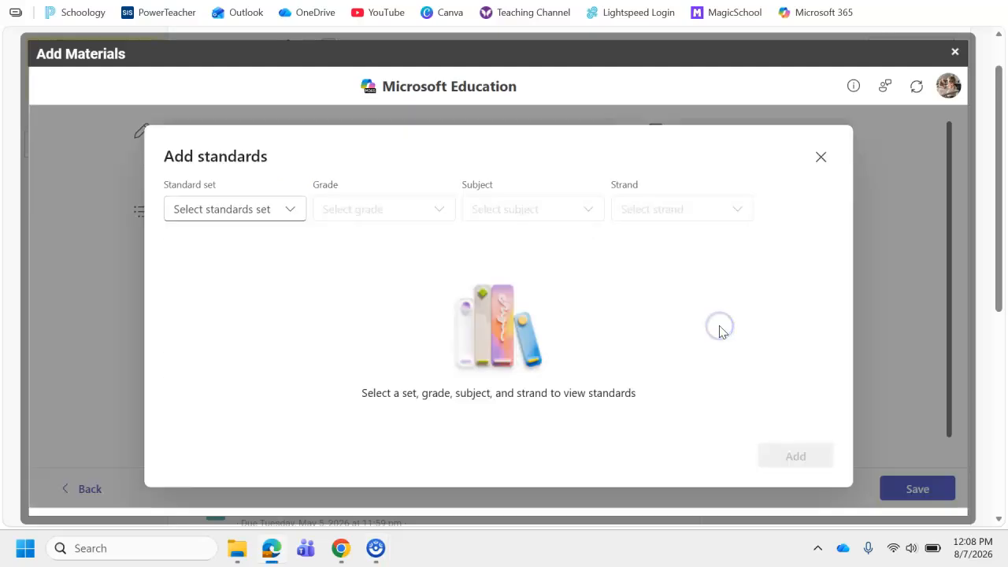
{"action": "left_click", "coordinate": [268, 205]}
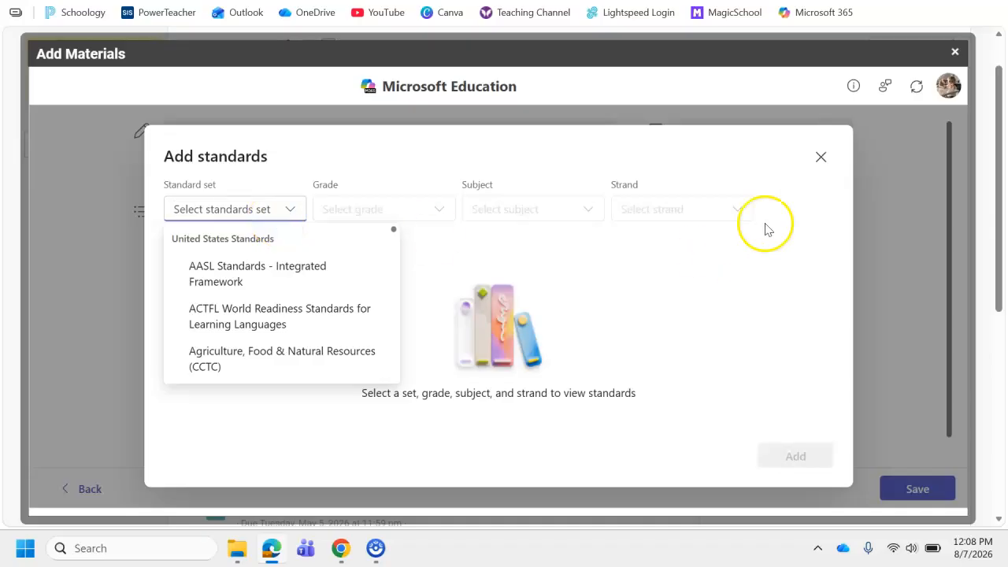
{"action": "left_click", "coordinate": [821, 157]}
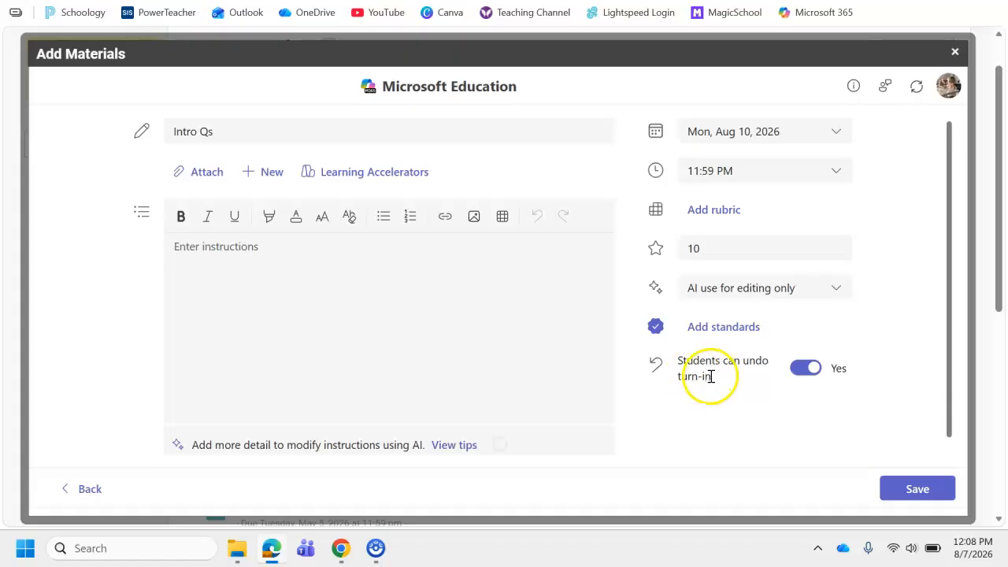
Step: Set "Students can undo turn-in" to No and close the new assignment form without saving
{"action": "left_click", "coordinate": [801, 371]}
{"action": "left_click", "coordinate": [811, 375]}
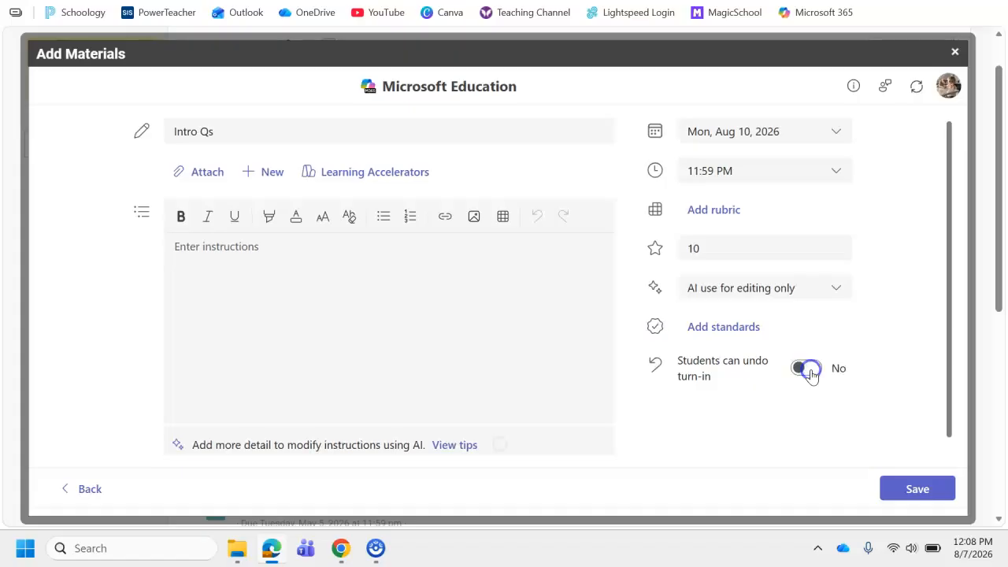
{"action": "left_click", "coordinate": [955, 53]}
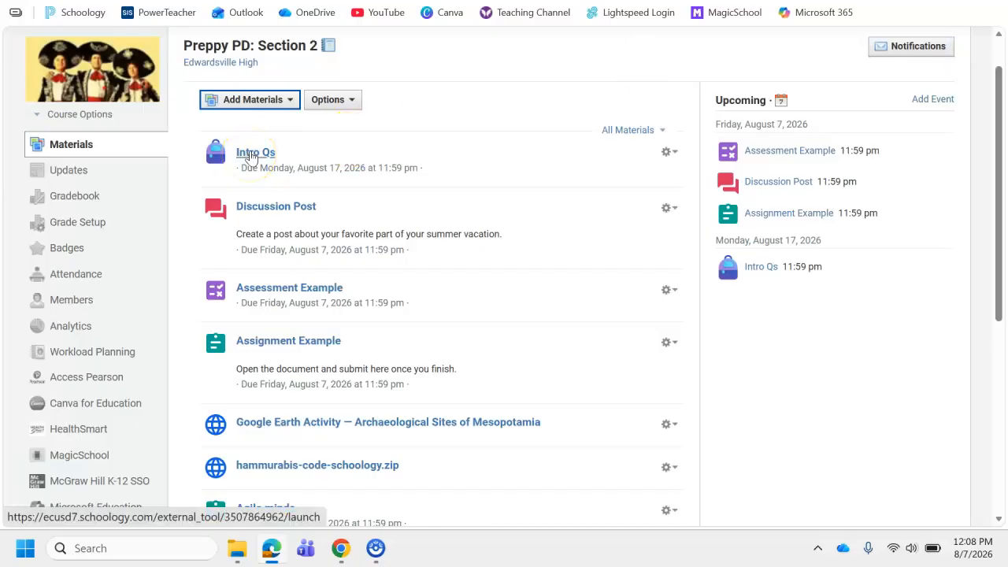
Step: Open the existing Intro Qs assignment from the course materials to view its student submissions
{"action": "left_click", "coordinate": [250, 153]}
{"action": "left_click", "coordinate": [249, 153]}
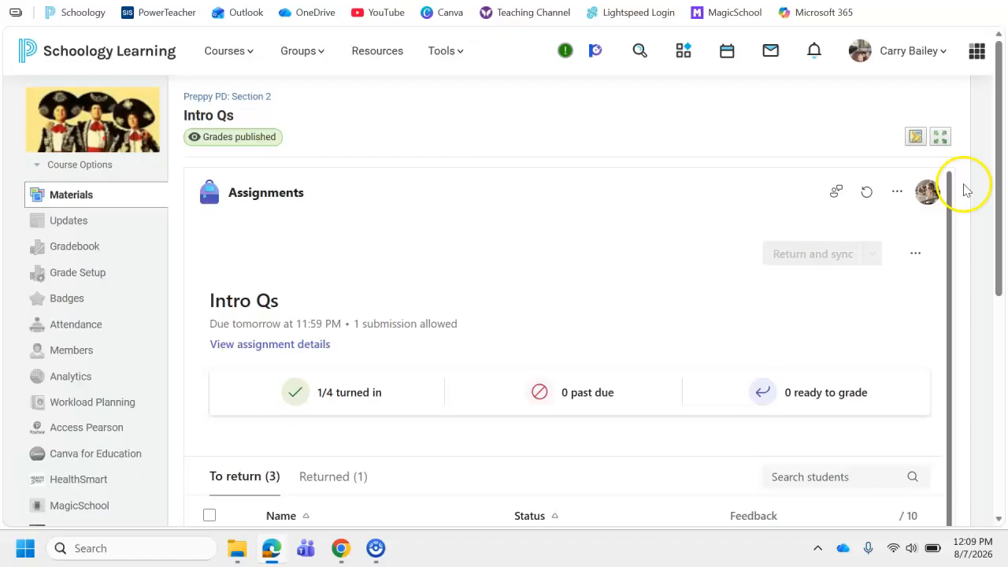
{"action": "left_click", "coordinate": [999, 146]}
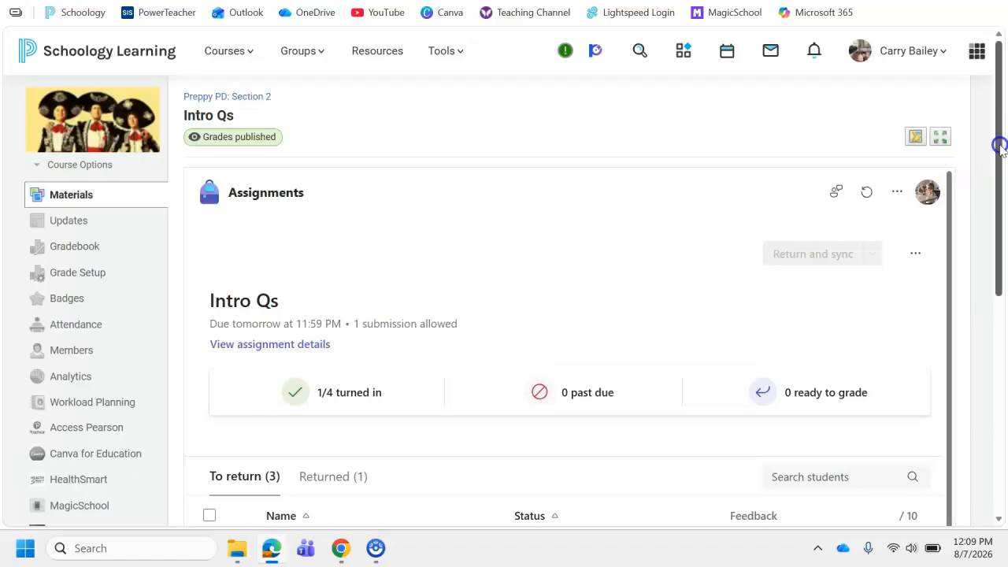
Step: Review the Intro Qs submission list, examine the document of the student with Viewed status, and close it
{"action": "left_click_drag", "start_coordinate": [999, 146], "coordinate": [996, 253]}
{"action": "left_click_drag", "start_coordinate": [954, 180], "coordinate": [953, 227]}
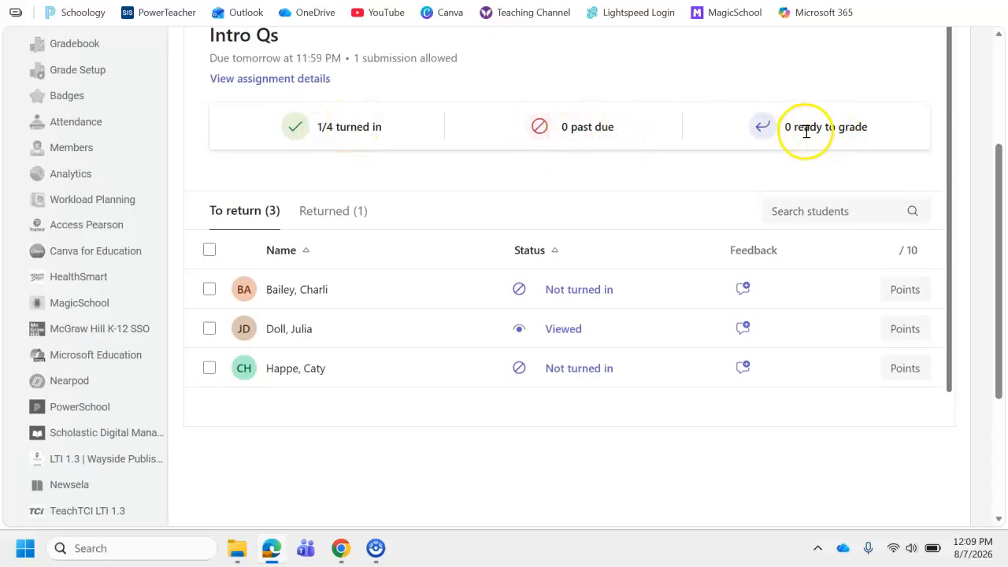
{"action": "left_click_drag", "start_coordinate": [999, 186], "coordinate": [1003, 172]}
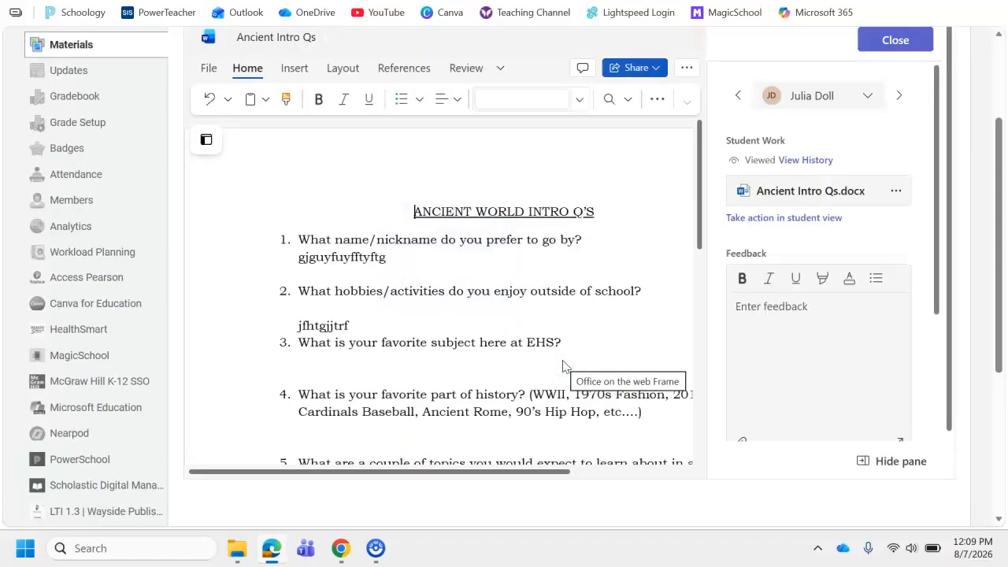
{"action": "left_click", "coordinate": [702, 193]}
{"action": "left_click_drag", "start_coordinate": [701, 193], "coordinate": [704, 139]}
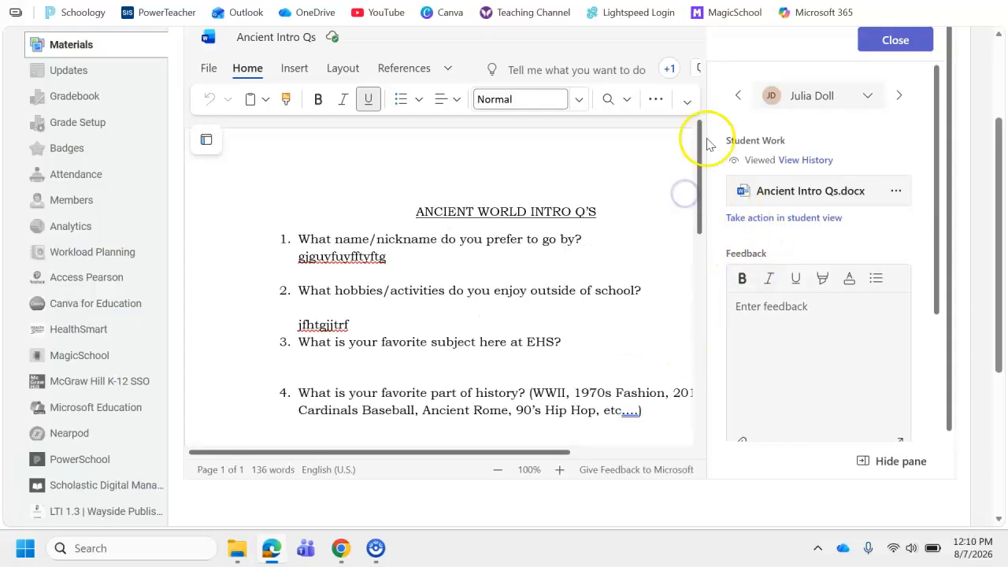
{"action": "left_click", "coordinate": [890, 42]}
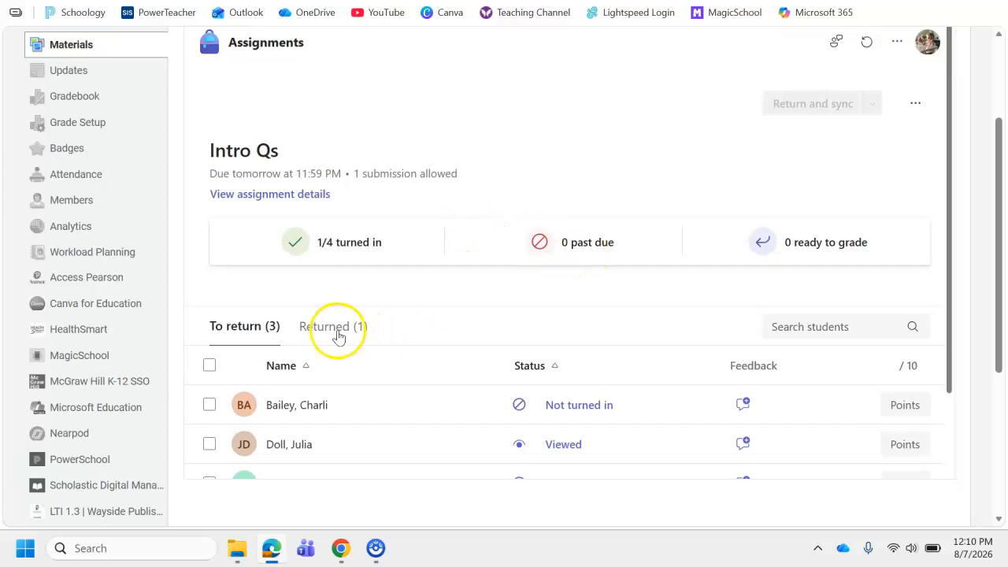
Step: Show the returned Intro Qs submissions and open the returned student's Ancient Intro Qs document
{"action": "left_click_drag", "start_coordinate": [950, 292], "coordinate": [948, 331]}
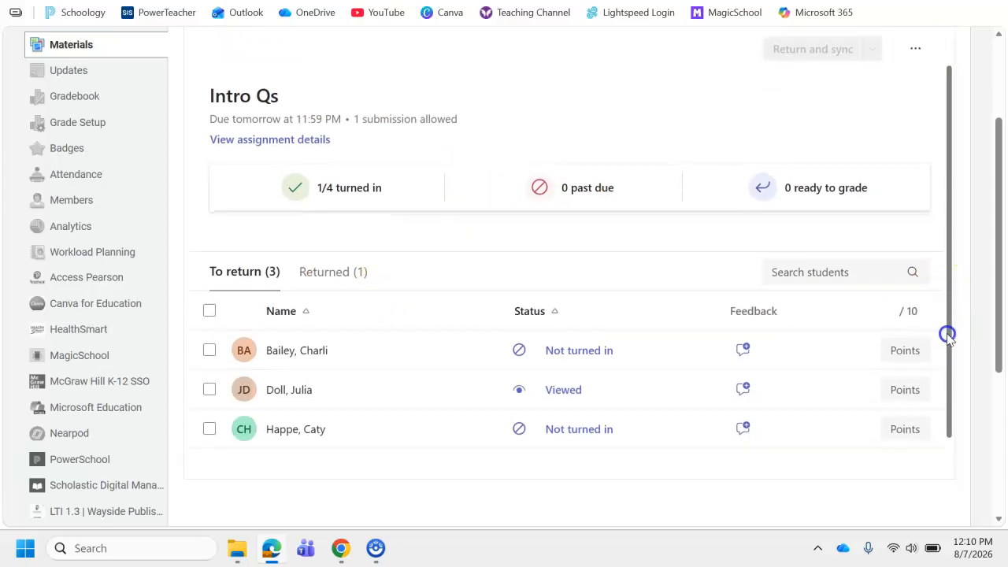
{"action": "left_click", "coordinate": [319, 276]}
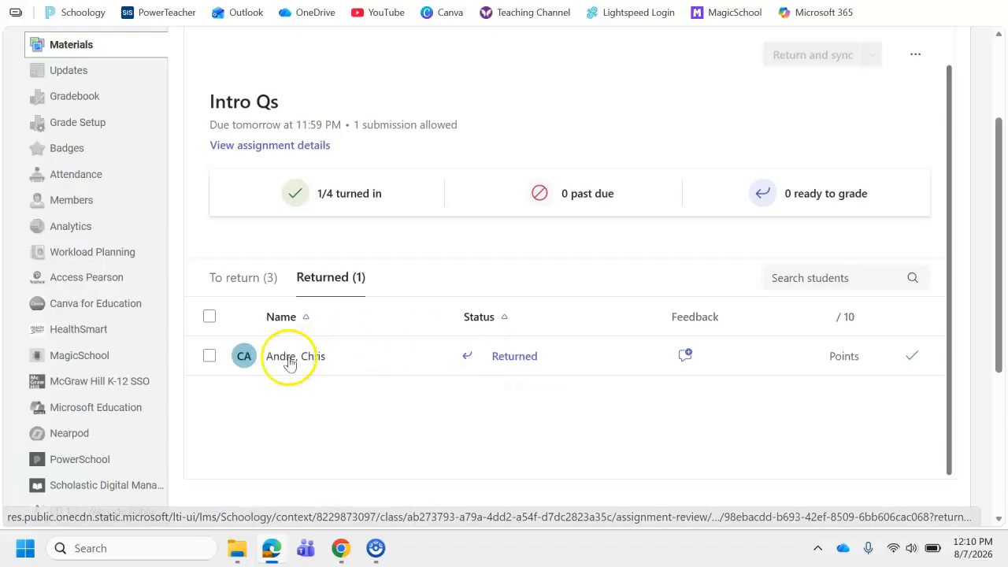
{"action": "left_click", "coordinate": [520, 368]}
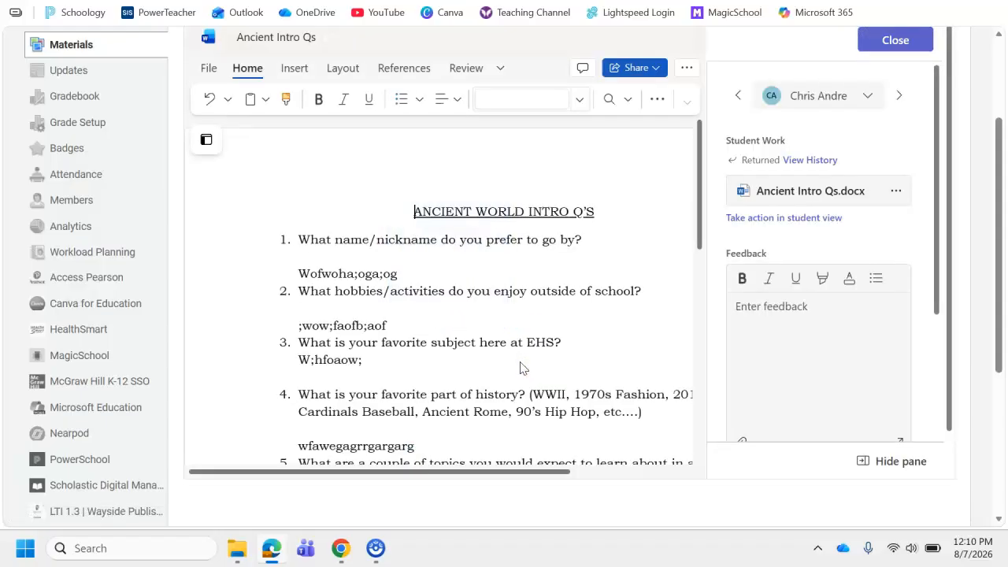
{"action": "left_click_drag", "start_coordinate": [696, 194], "coordinate": [683, 159]}
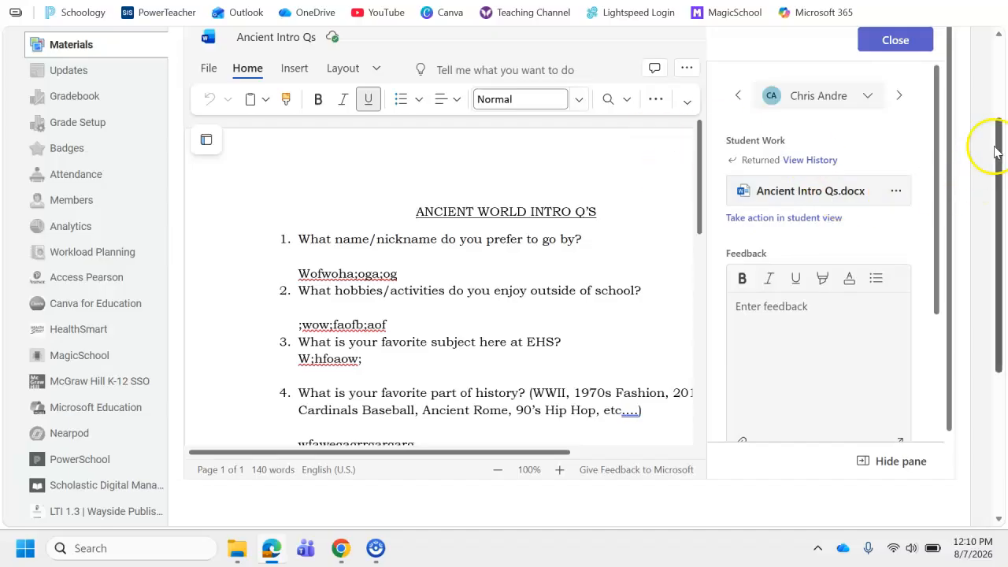
Step: Grade the returned student's submission 10 out of 10 points and send it back with Return and sync
{"action": "left_click_drag", "start_coordinate": [937, 108], "coordinate": [941, 266]}
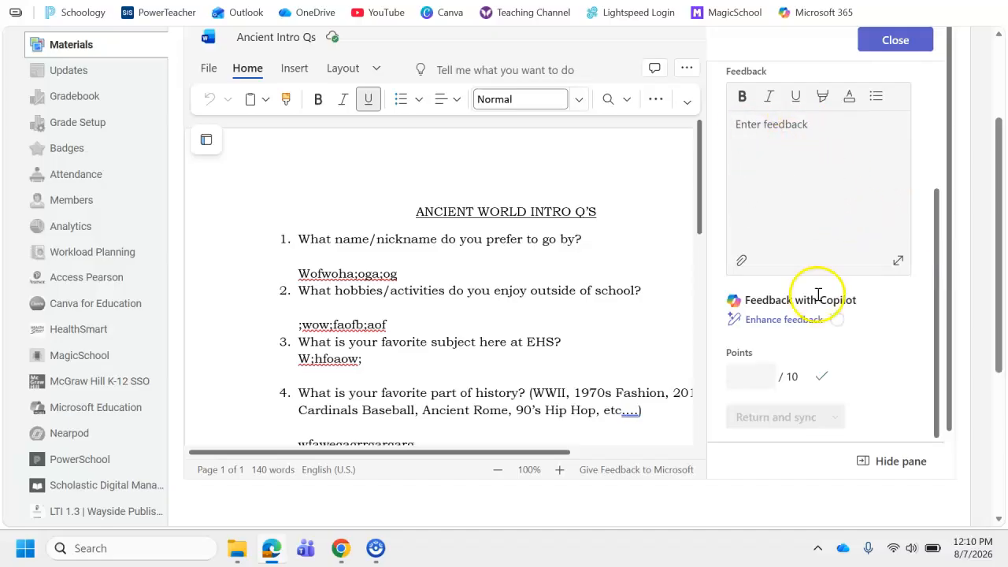
{"action": "left_click", "coordinate": [755, 384]}
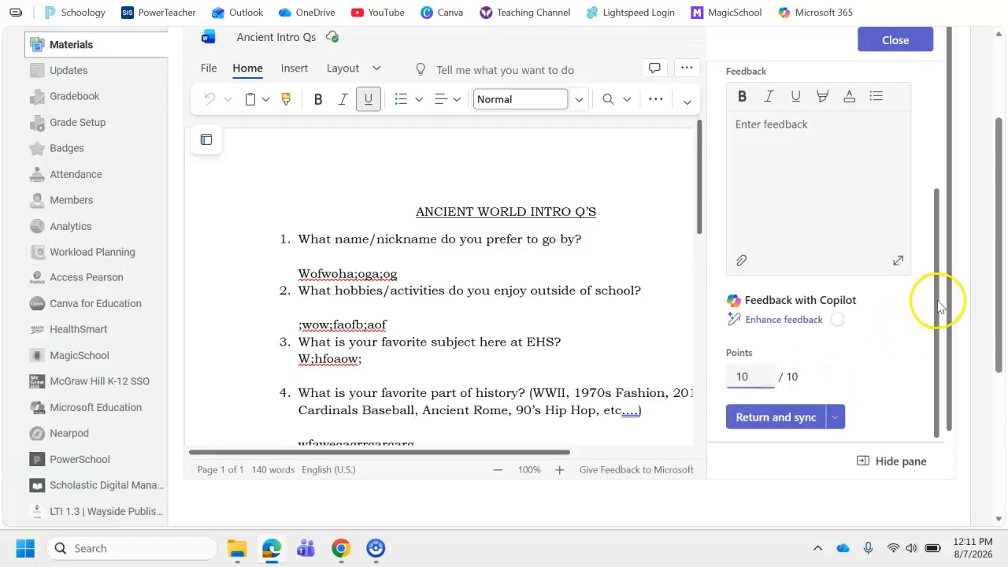
{"action": "left_click", "coordinate": [936, 364]}
{"action": "left_click", "coordinate": [835, 419]}
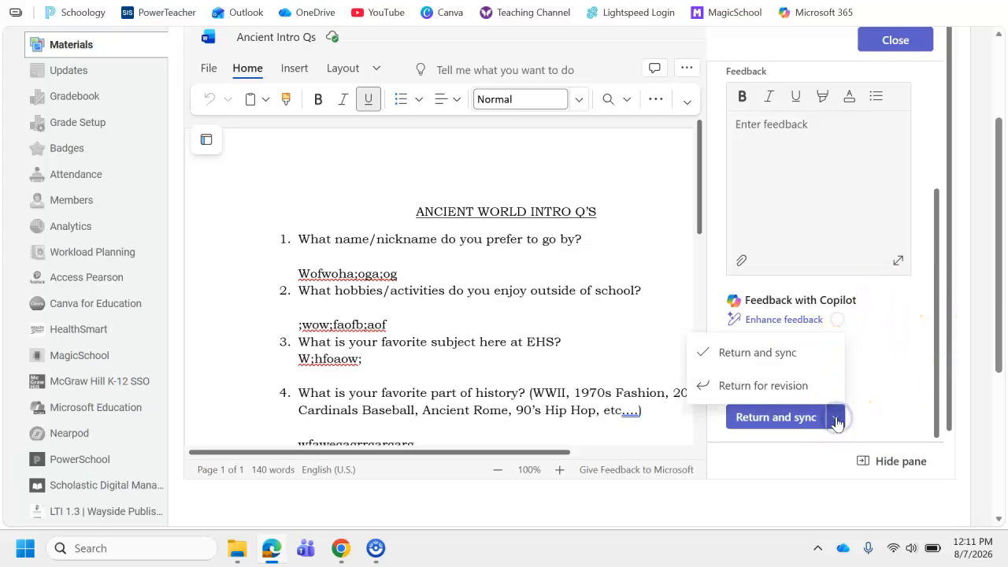
{"action": "left_click", "coordinate": [757, 356]}
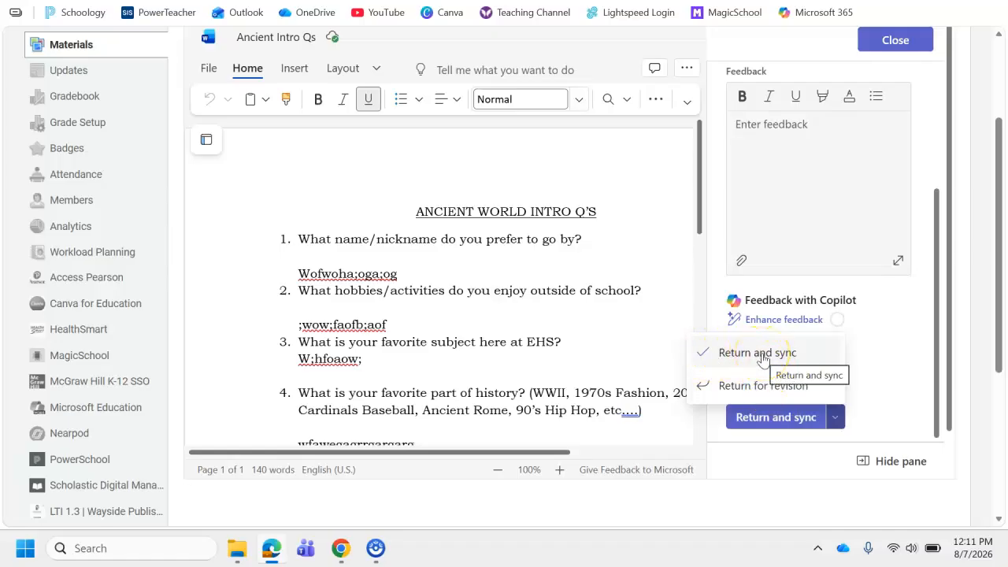
{"action": "left_click", "coordinate": [762, 392]}
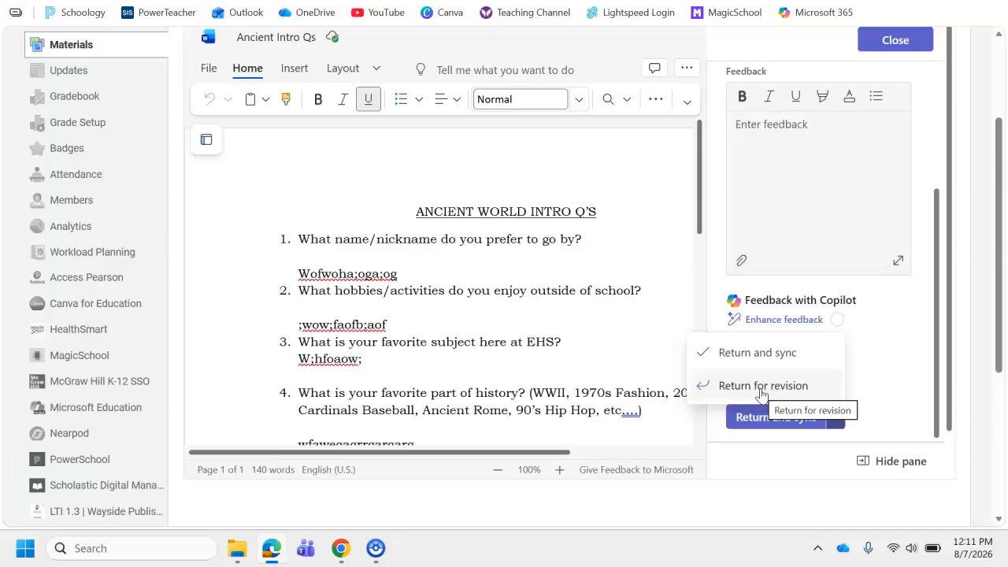
{"action": "left_click", "coordinate": [753, 354]}
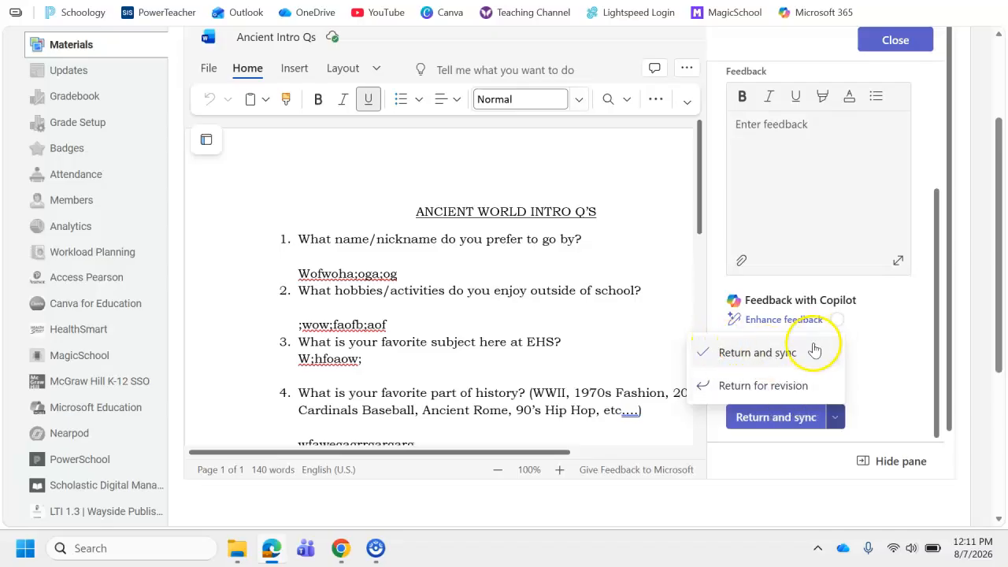
{"action": "left_click", "coordinate": [757, 354]}
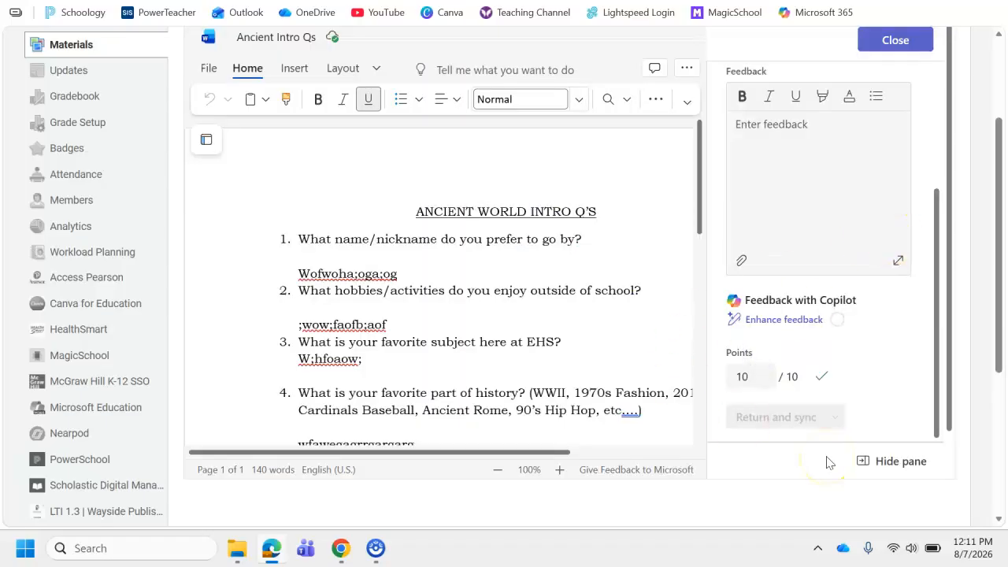
{"action": "left_click_drag", "start_coordinate": [934, 261], "coordinate": [934, 262]}
{"action": "left_click_drag", "start_coordinate": [1003, 253], "coordinate": [1001, 216]}
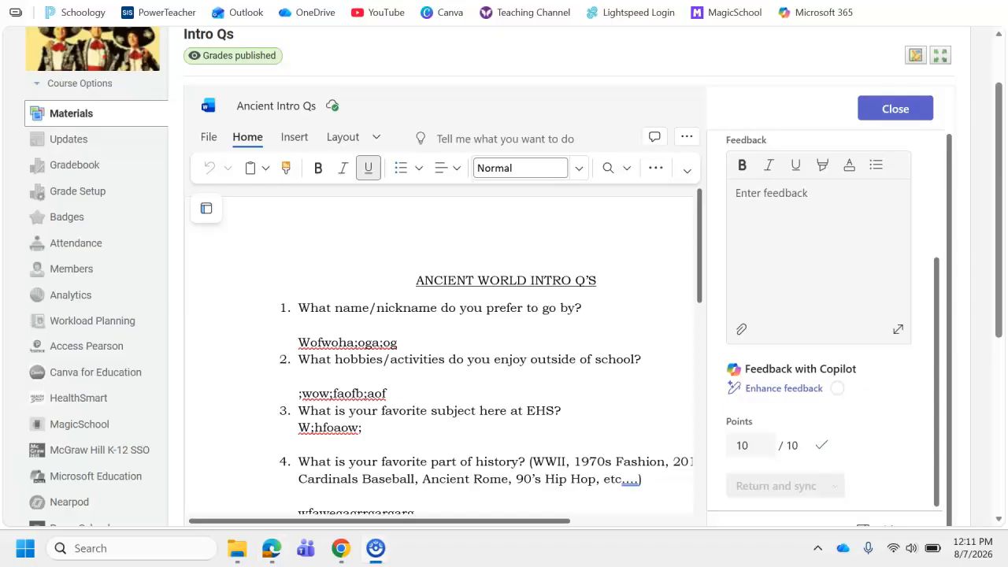
Step: Switch to the student view of Test Assignment in US History and open Test assignment.docx
{"action": "key", "text": "alt+Tab"}
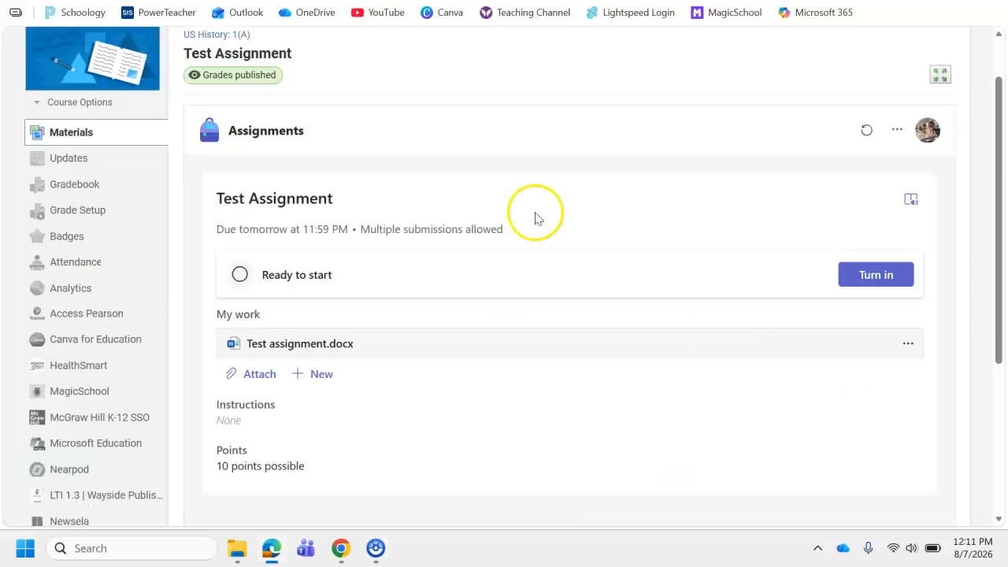
{"action": "left_click_drag", "start_coordinate": [999, 206], "coordinate": [1001, 140]}
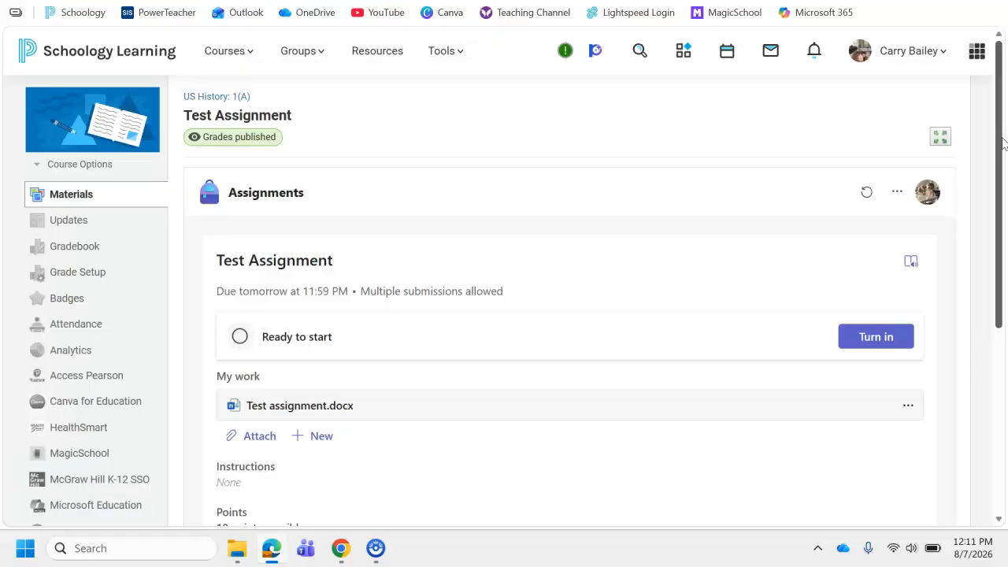
{"action": "scroll", "coordinate": [1003, 142], "scroll_direction": "down", "scroll_amount": 1}
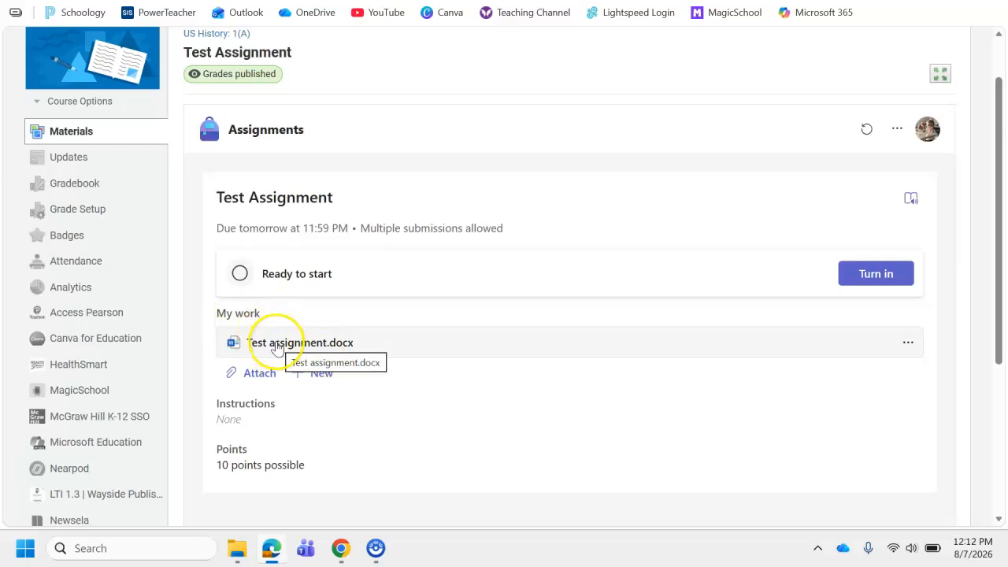
{"action": "left_click", "coordinate": [276, 344]}
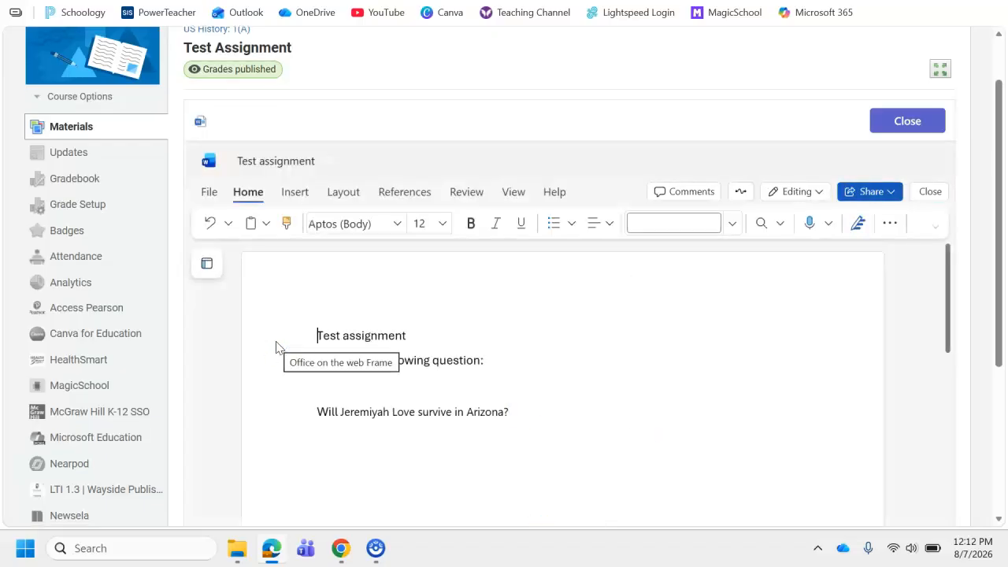
{"action": "left_click_drag", "start_coordinate": [948, 286], "coordinate": [947, 303]}
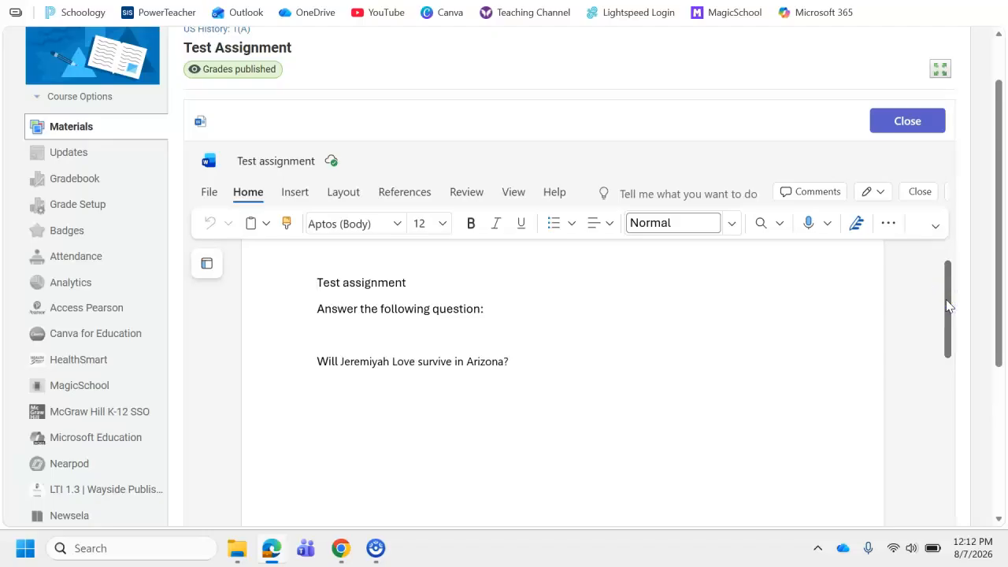
Step: Enter "lsdlkksdljdfskl" below "Answer the following question:" and "dksfjsdklfjsdkljf" on a new line below the Arizona question
{"action": "left_click", "coordinate": [513, 333]}
{"action": "type", "text": "lsdlkksdljdfskl"}
{"action": "left_click", "coordinate": [506, 361]}
{"action": "key", "text": "shift+Return"}
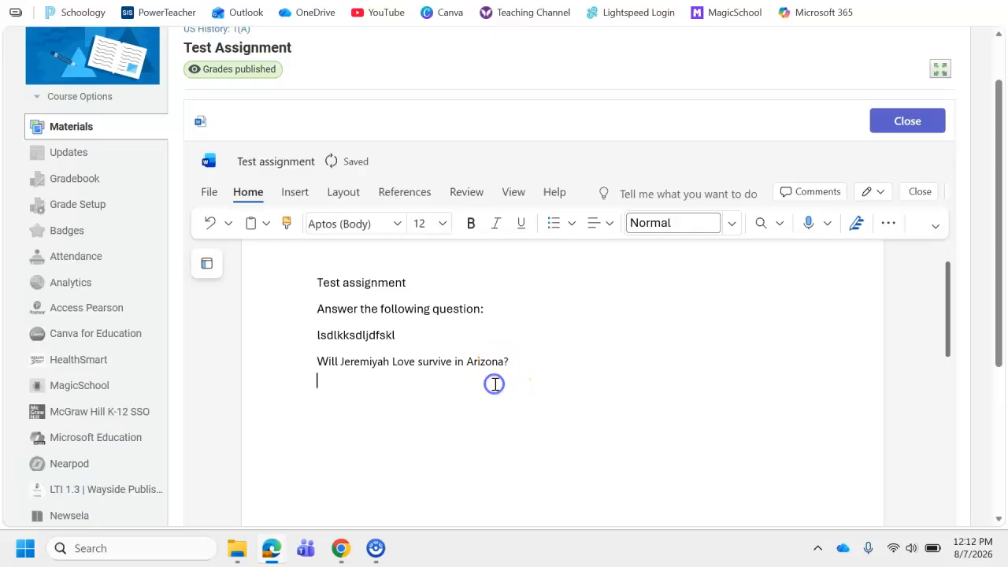
{"action": "type", "text": "dksfjsdklfjsdkljf"}
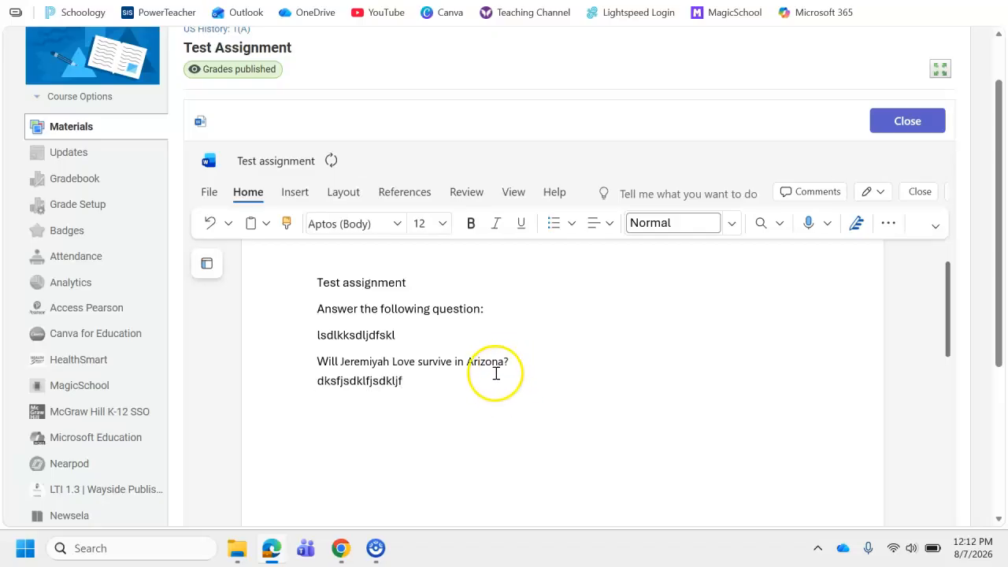
Step: Close the answered document and turn in Test Assignment
{"action": "left_click_drag", "start_coordinate": [947, 289], "coordinate": [954, 232]}
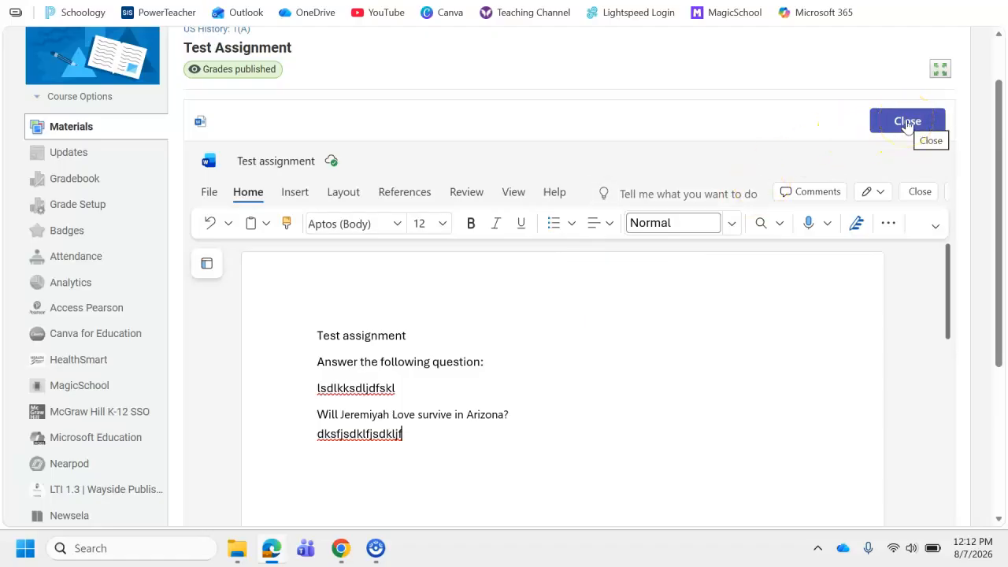
{"action": "left_click_drag", "start_coordinate": [942, 252], "coordinate": [980, 163]}
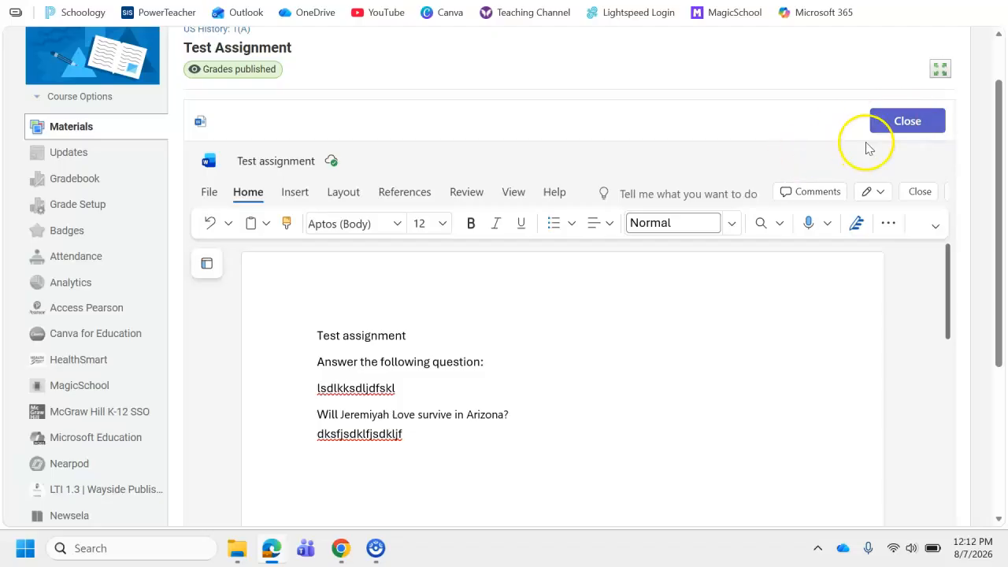
{"action": "left_click", "coordinate": [908, 122]}
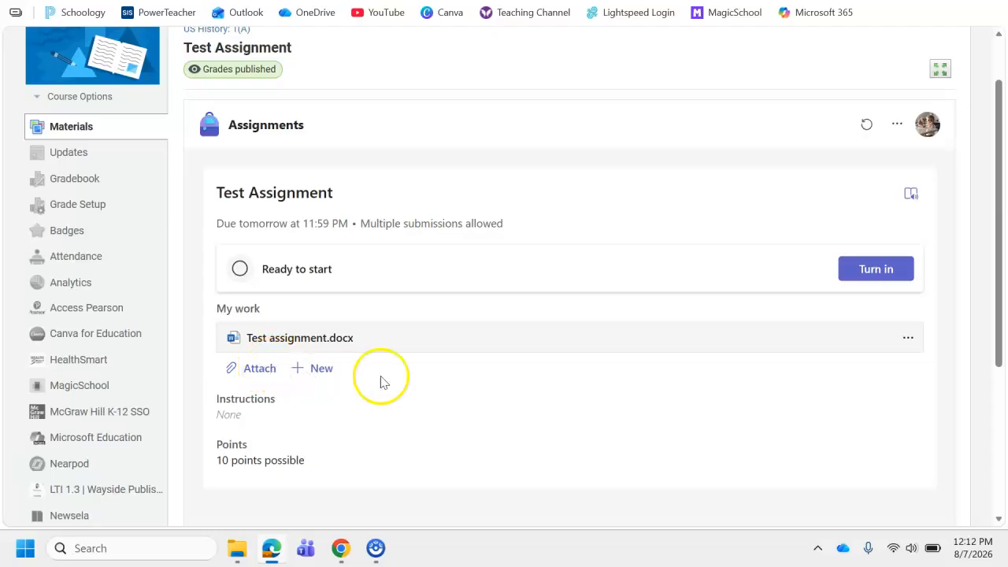
{"action": "left_click", "coordinate": [870, 270]}
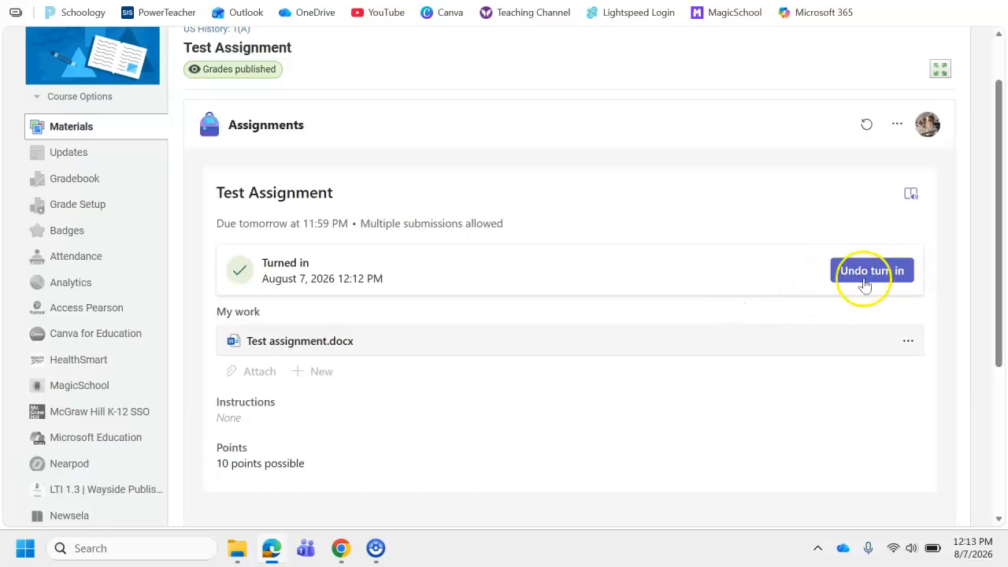
{"action": "left_click_drag", "start_coordinate": [996, 246], "coordinate": [1002, 202]}
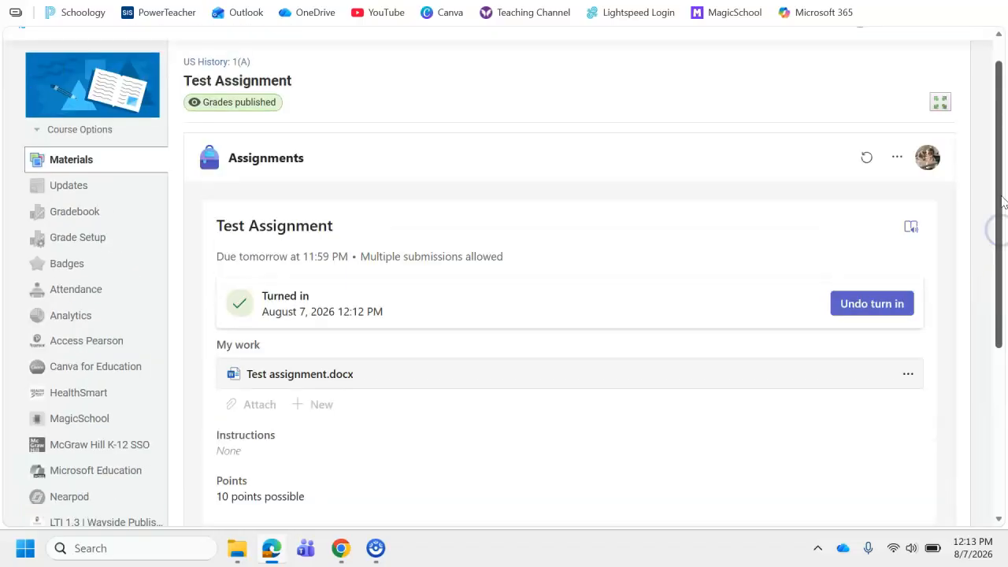